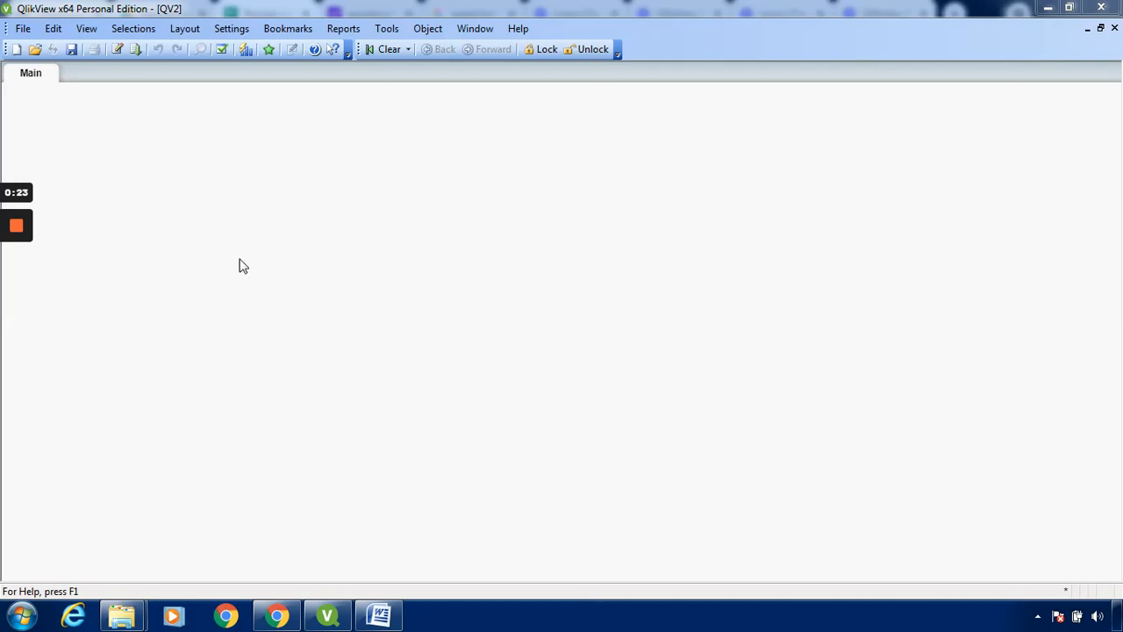
Open the load script for editing and choose Sample-sales-data-excel as the table file to import
click(24, 32)
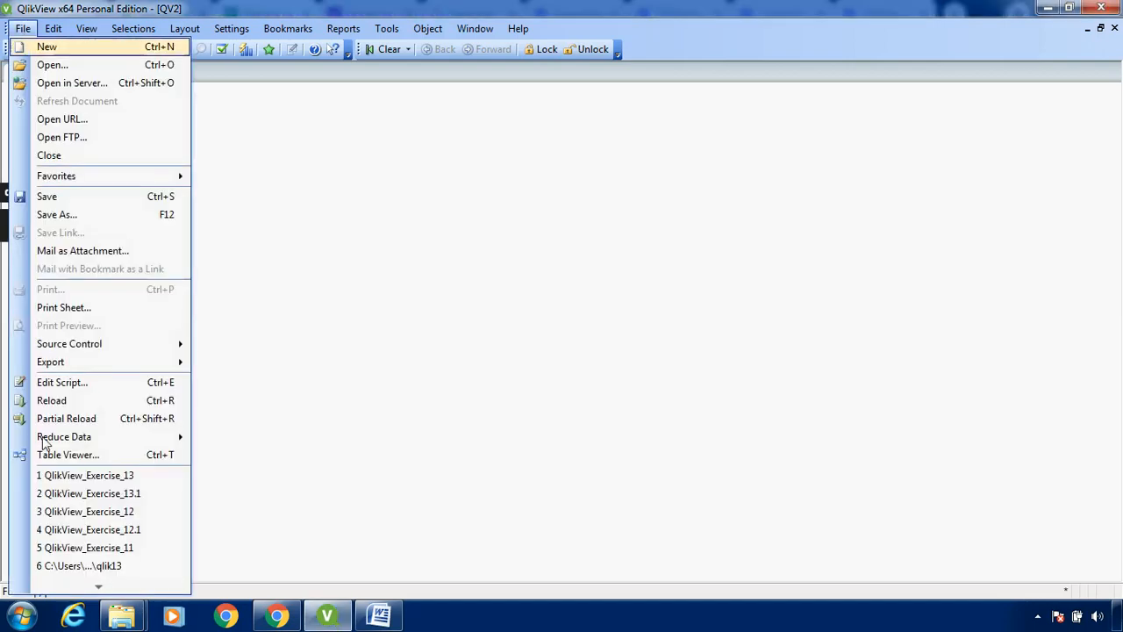
click(67, 384)
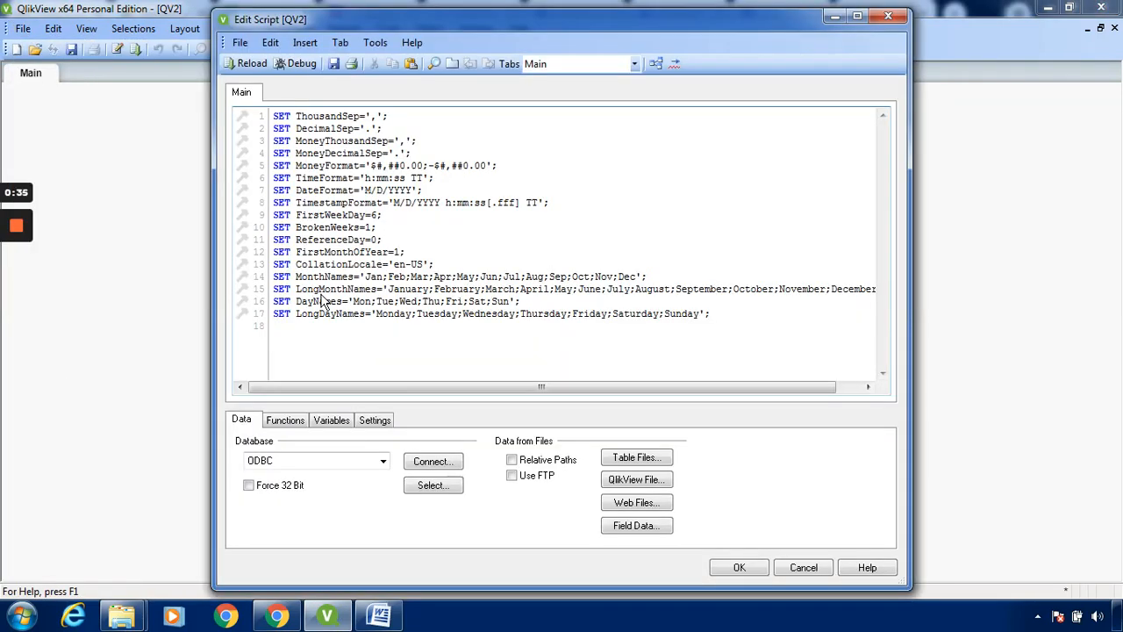
click(656, 464)
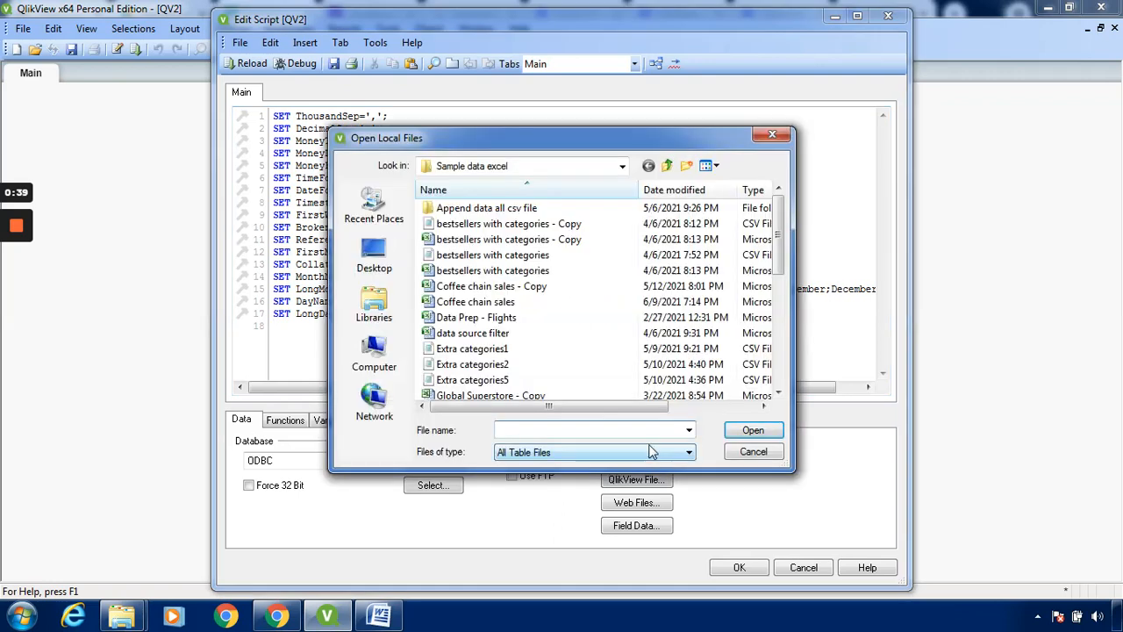
click(784, 364)
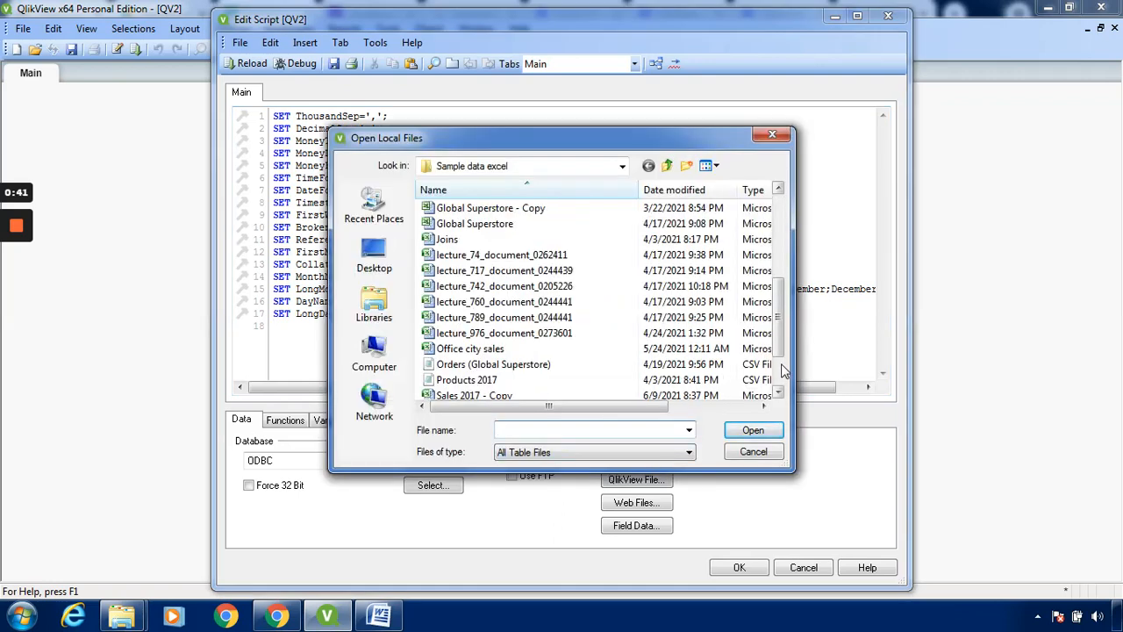
click(782, 370)
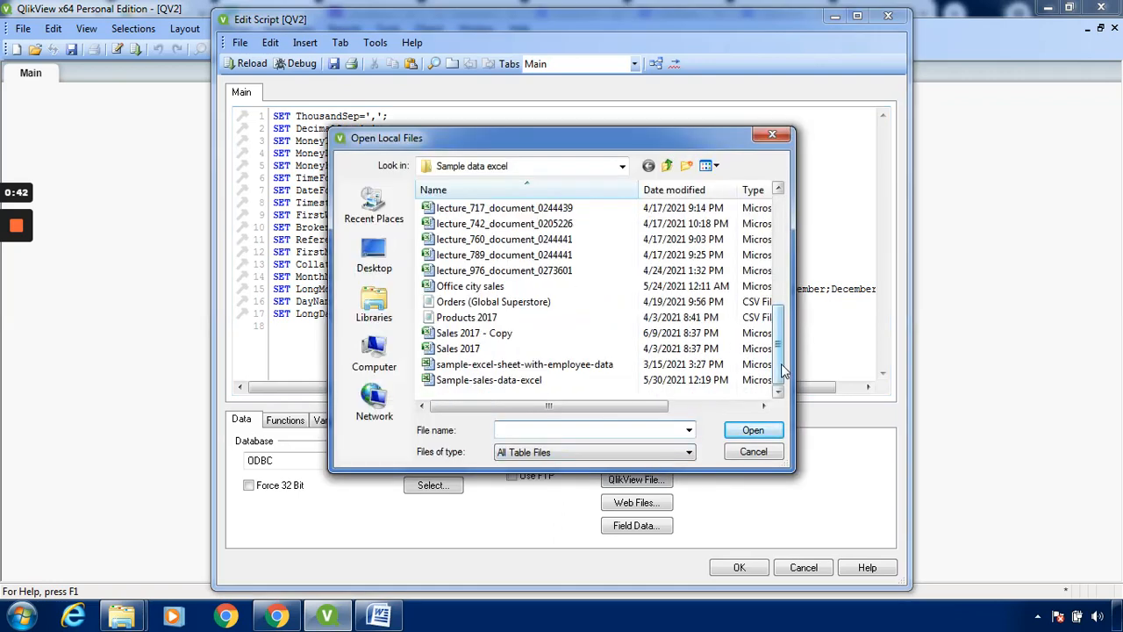
click(578, 386)
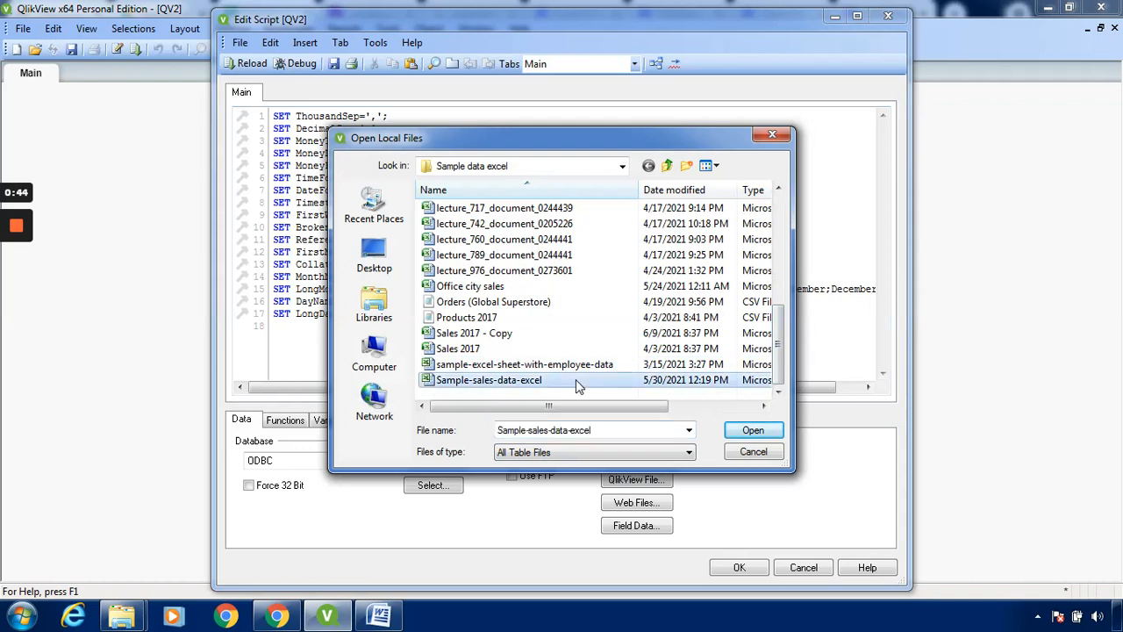
click(752, 432)
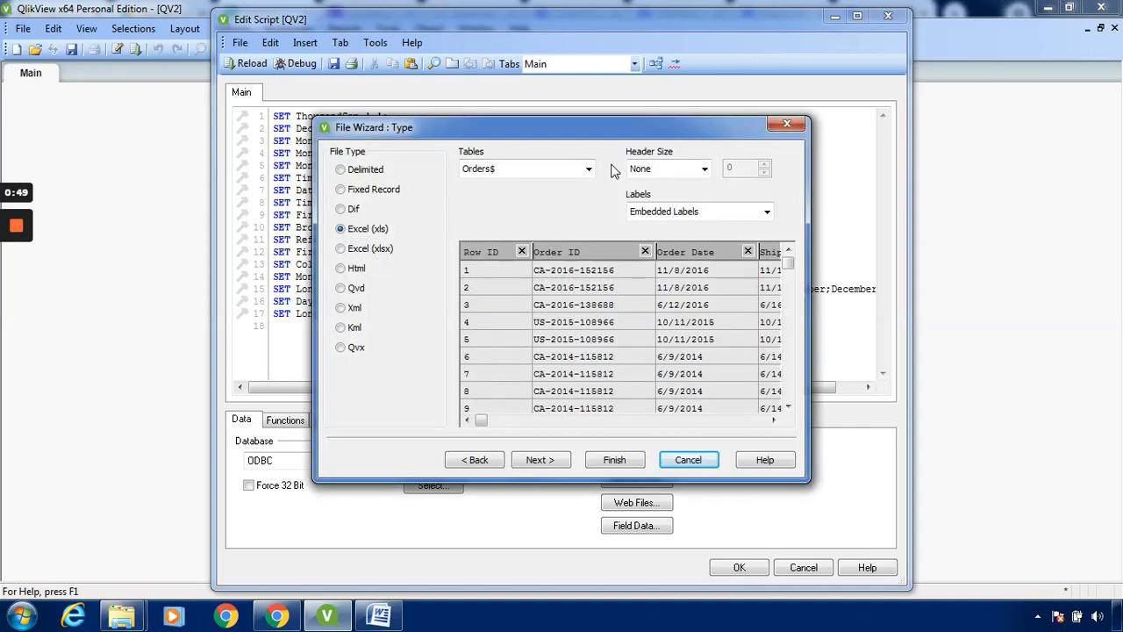
Select the Orders$ table with embedded labels and complete the file wizard to insert its LOAD statement
click(589, 168)
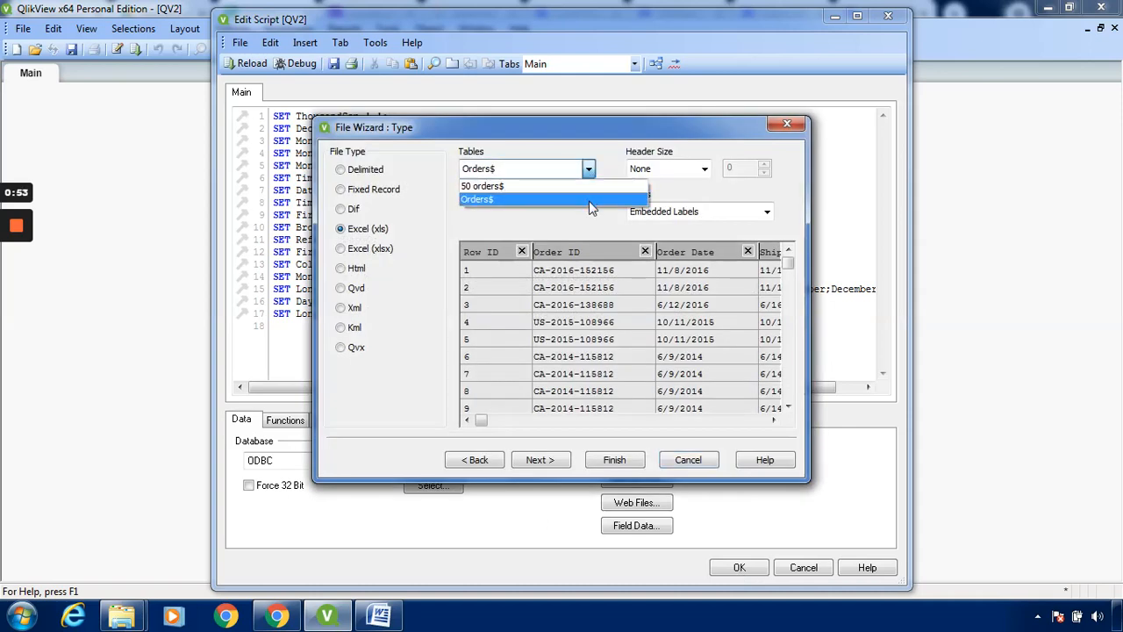
click(589, 200)
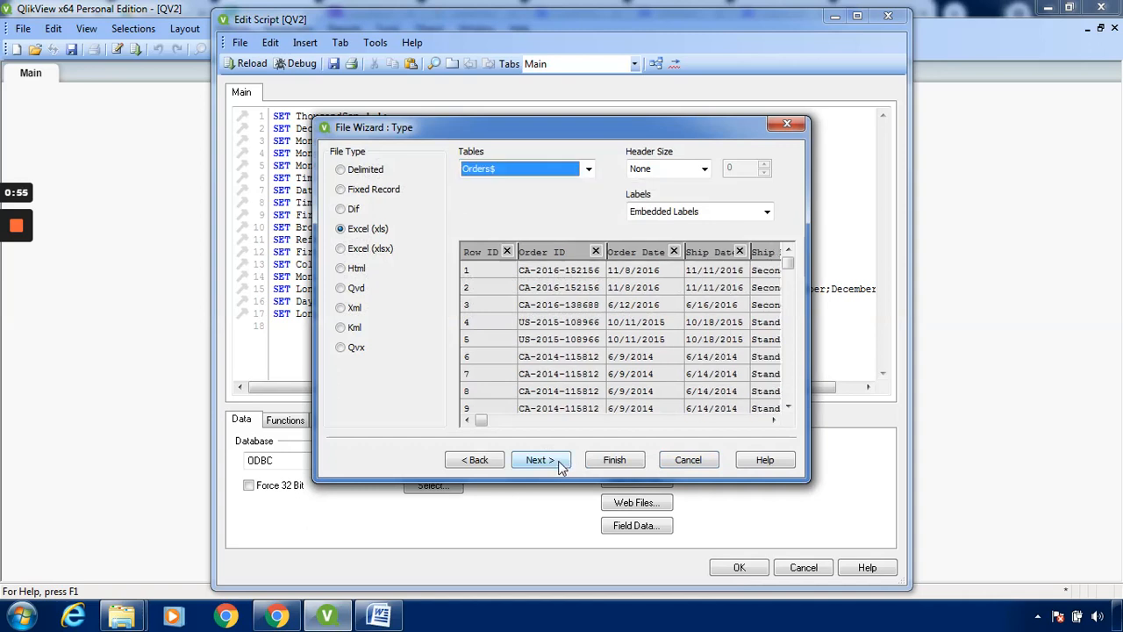
click(560, 463)
click(558, 461)
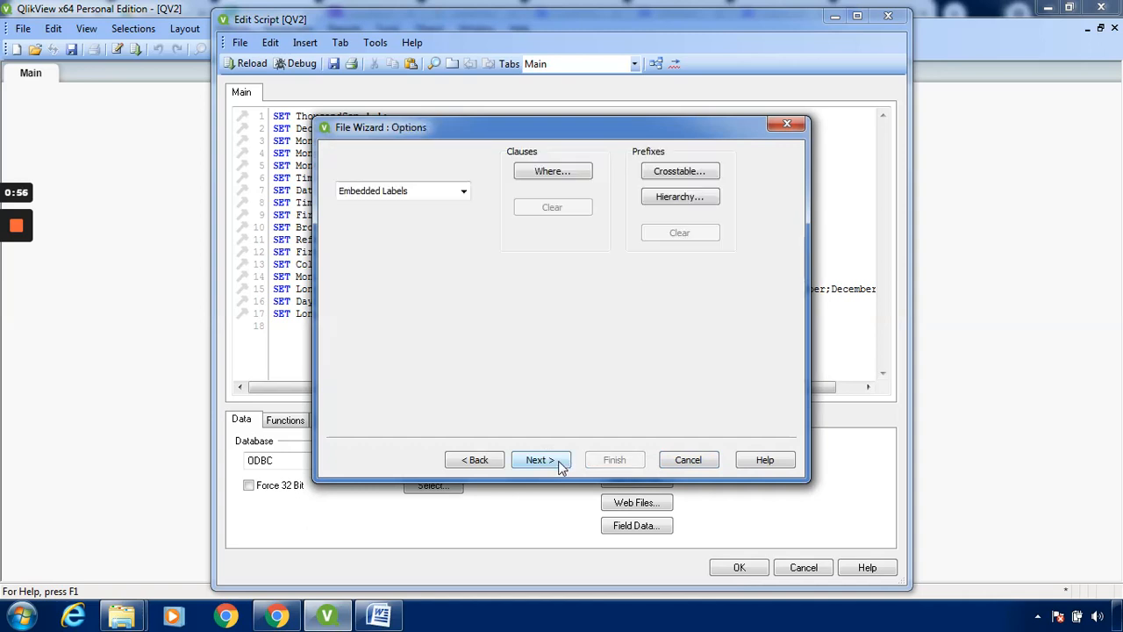
click(558, 460)
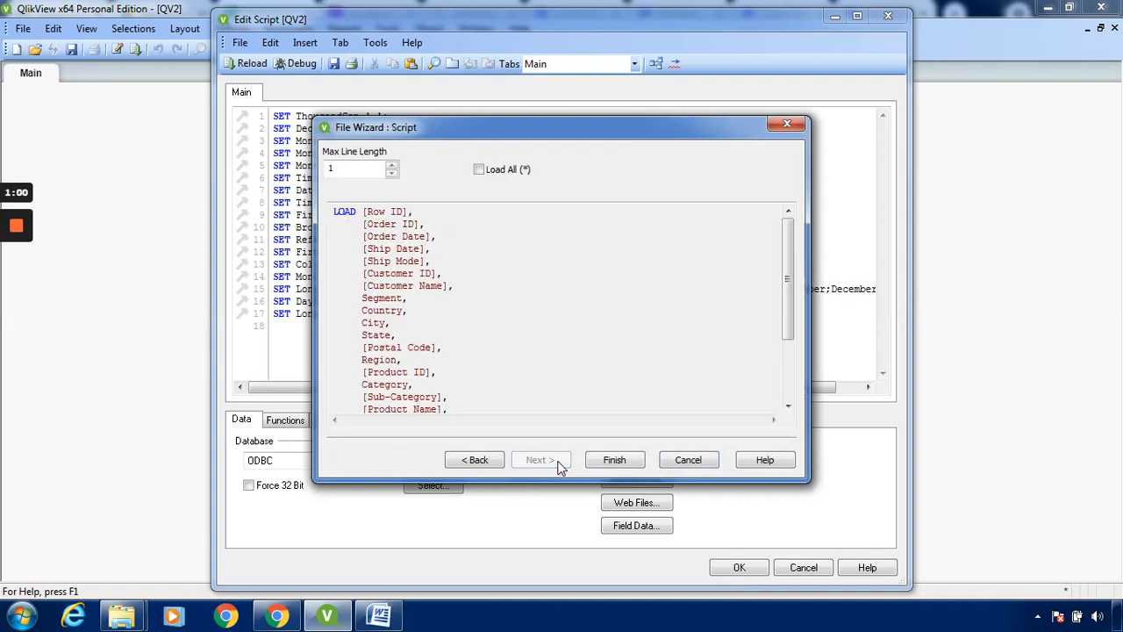
click(623, 460)
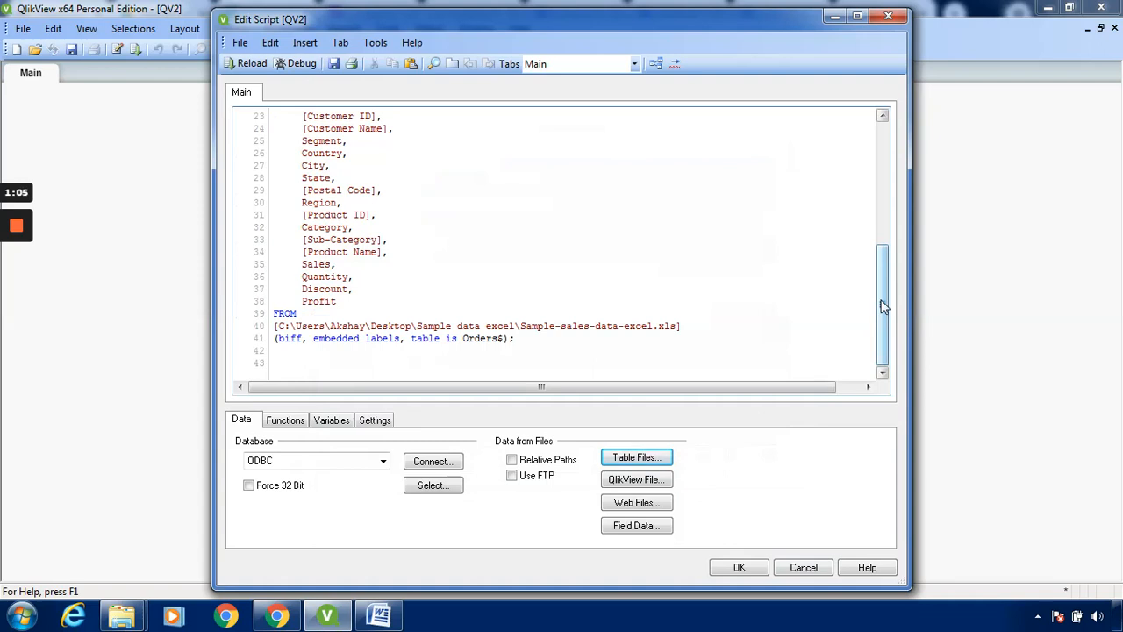
Review the generated LOAD statement for the Orders$ table and accept the script
mouse_move(884, 307)
mouse_down()
mouse_move(876, 179)
mouse_move(875, 295)
mouse_up()
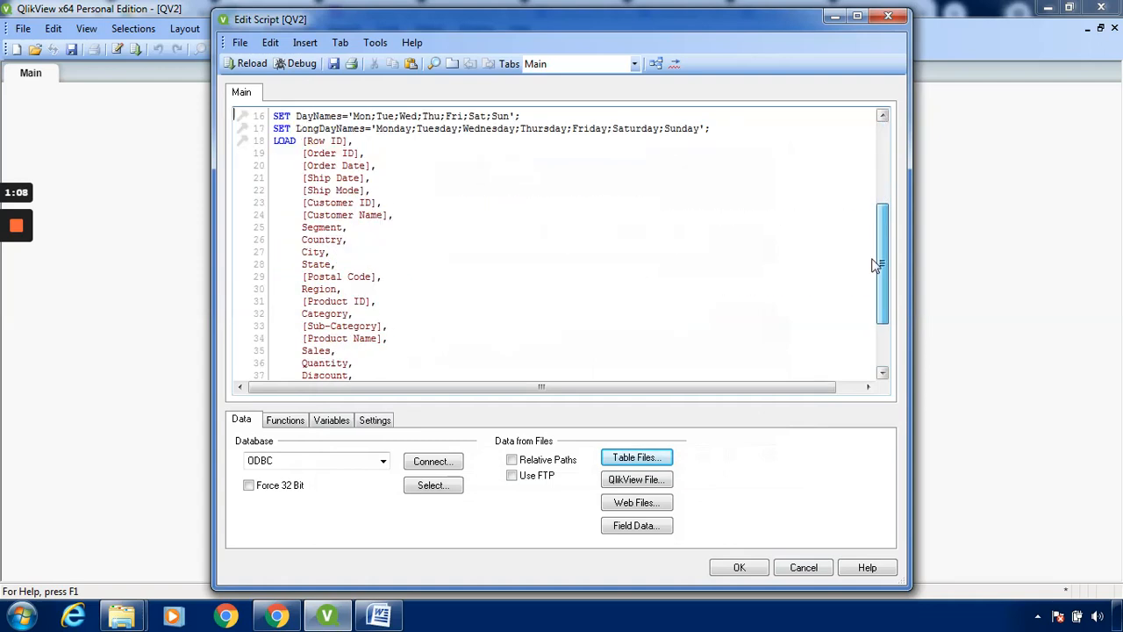
click(344, 152)
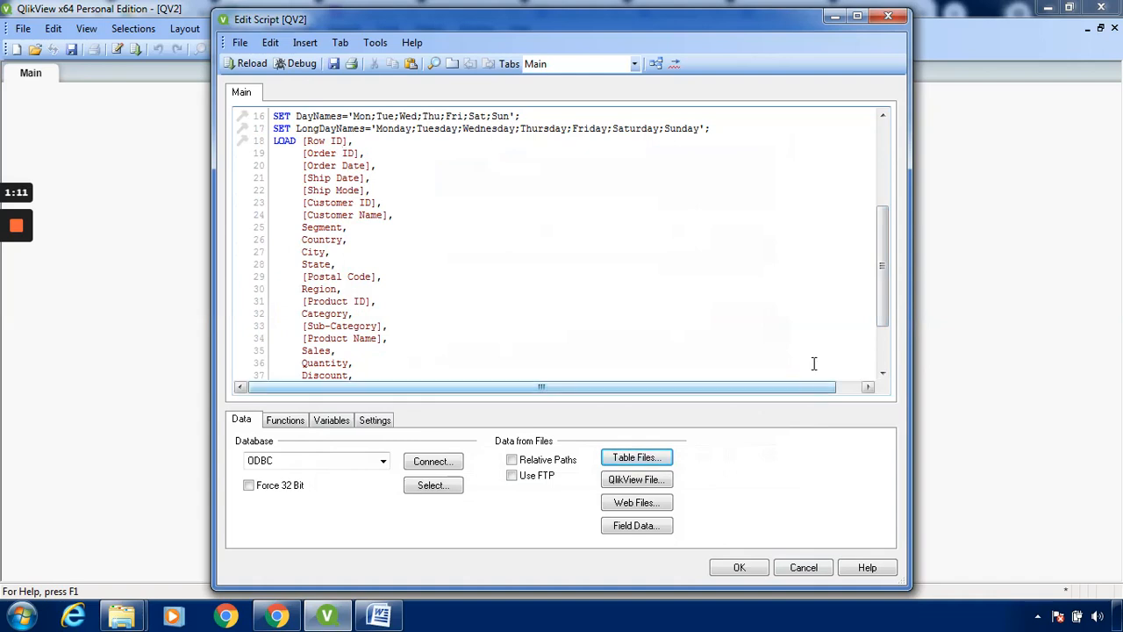
click(883, 350)
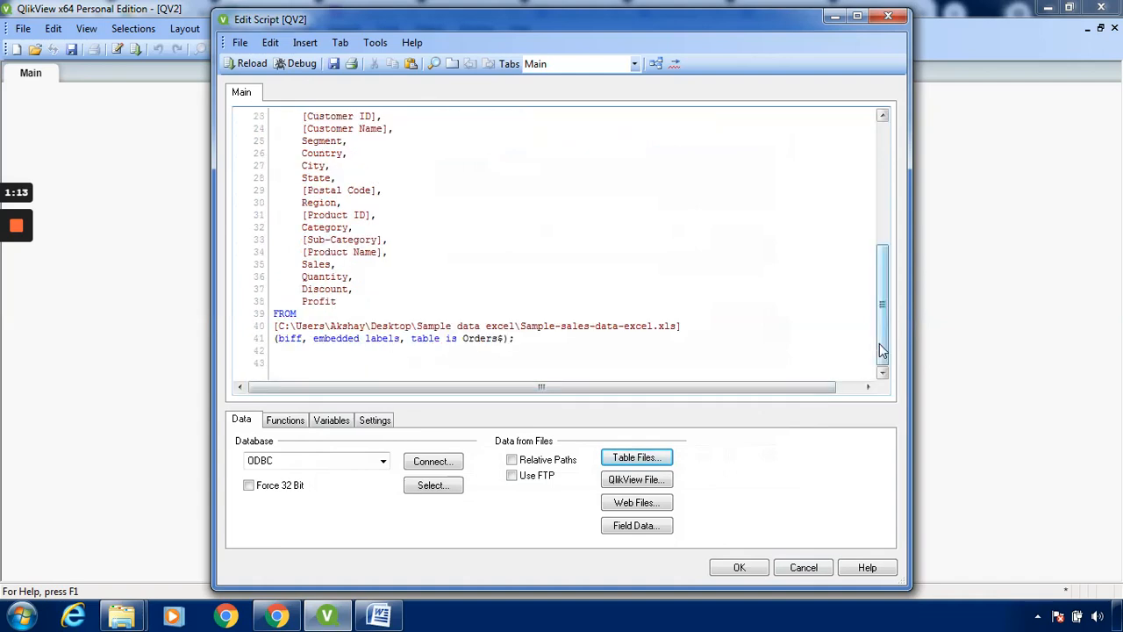
click(748, 566)
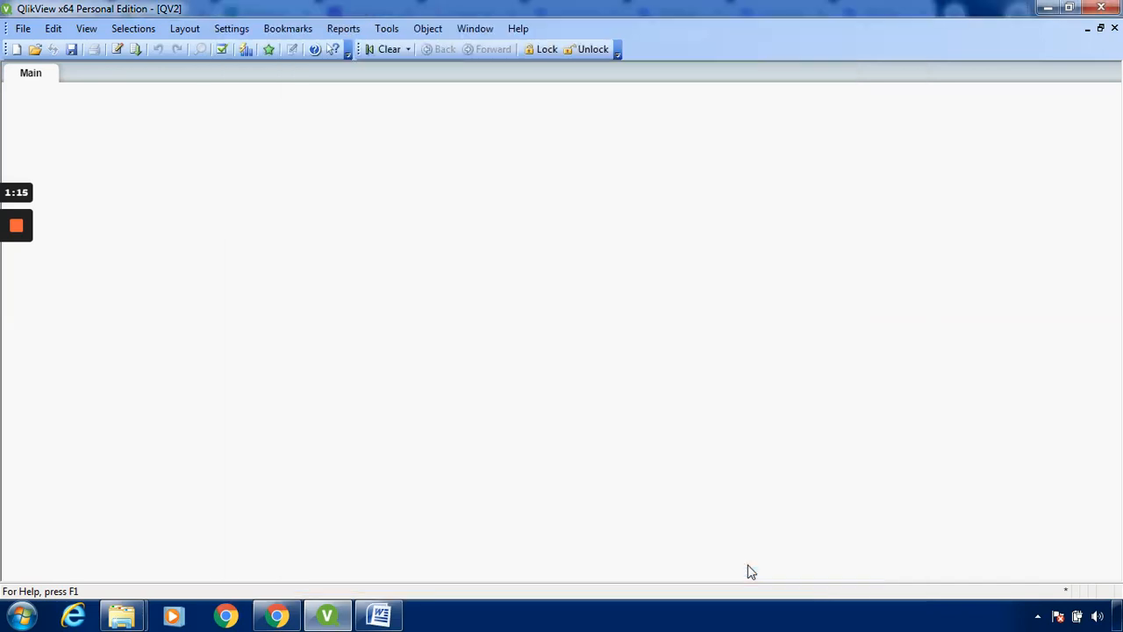
Reload the document, saving it as QlikView_Exercise_14.1 in the QlikView exercise folder
click(136, 53)
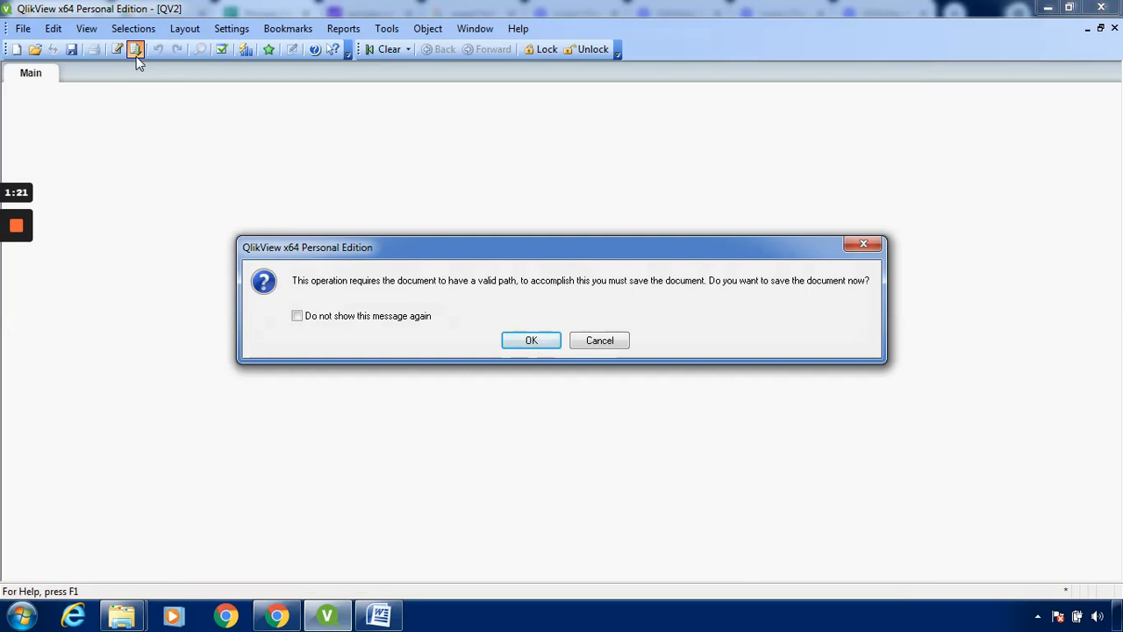
click(551, 341)
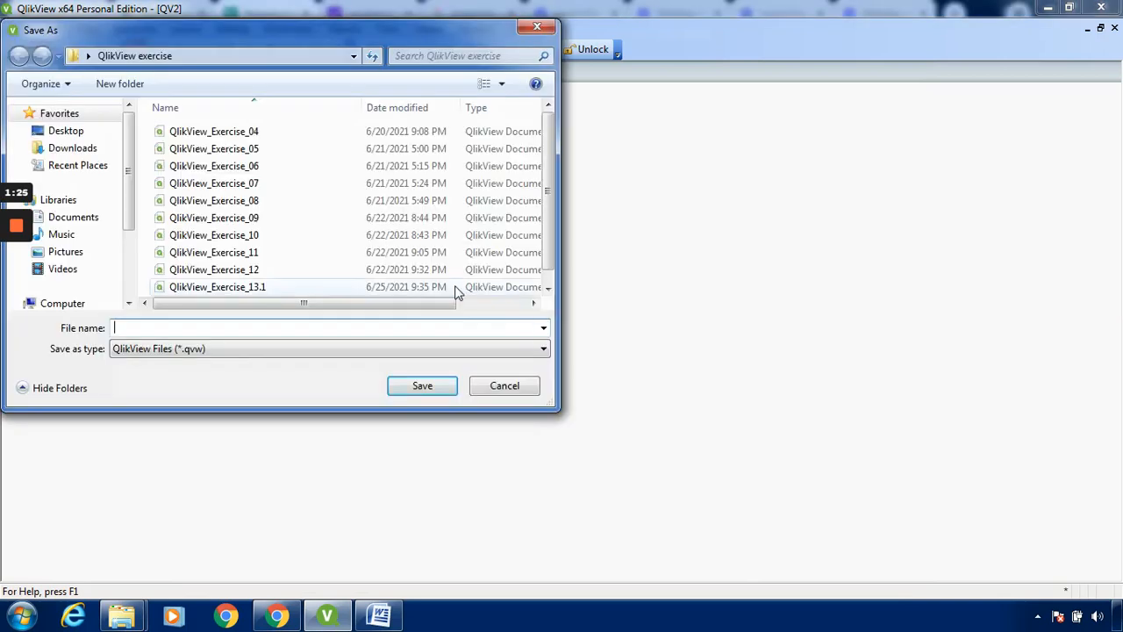
click(547, 287)
click(375, 288)
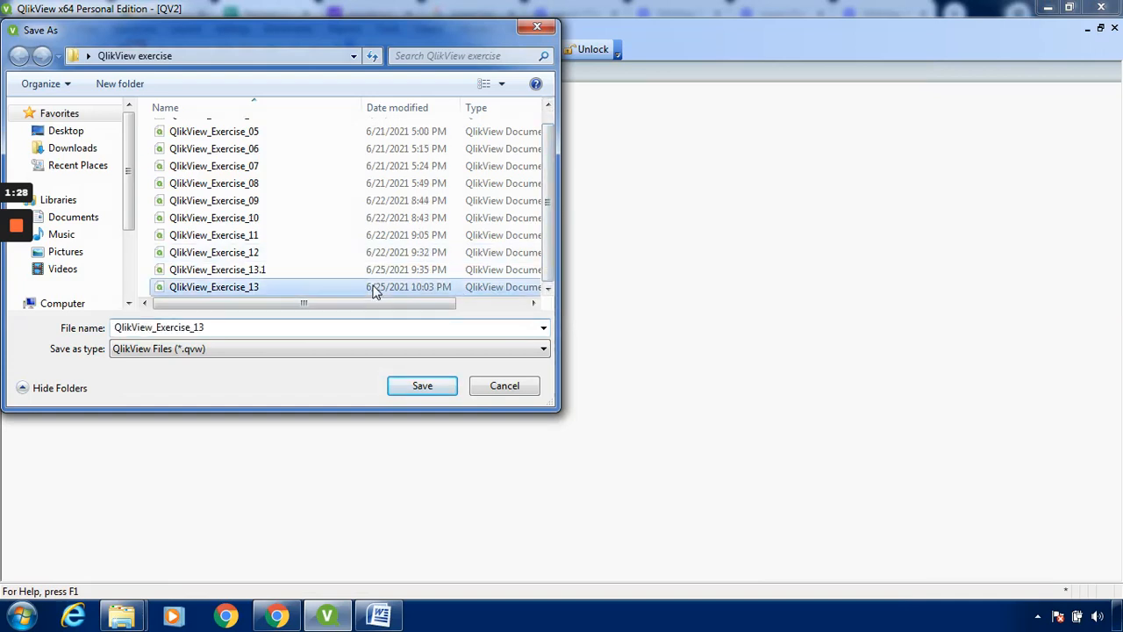
click(227, 326)
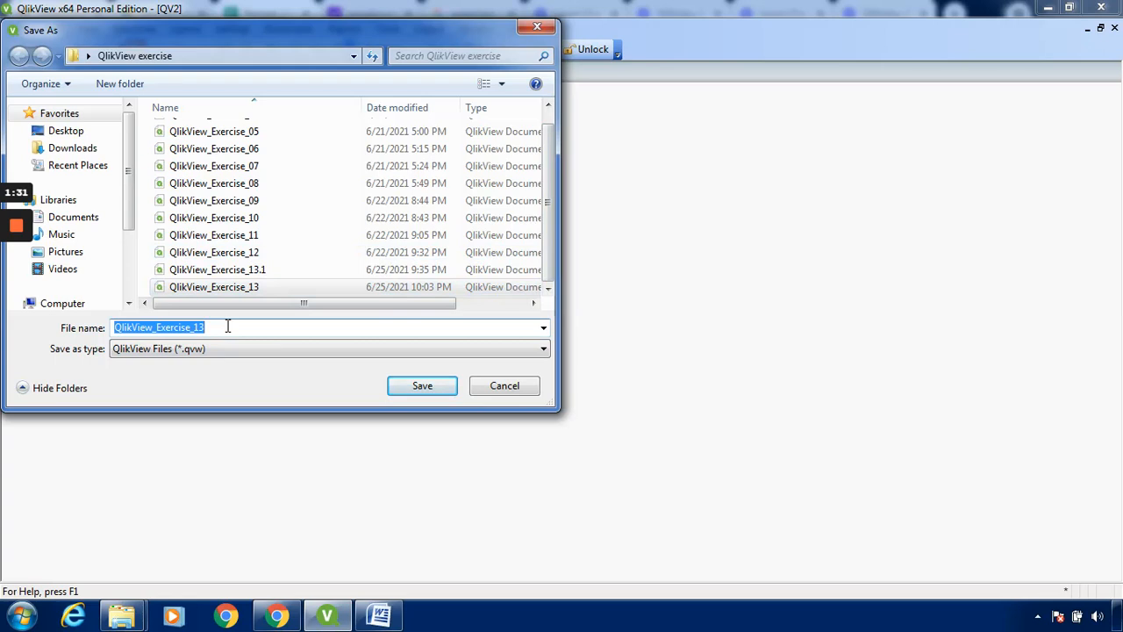
click(227, 326)
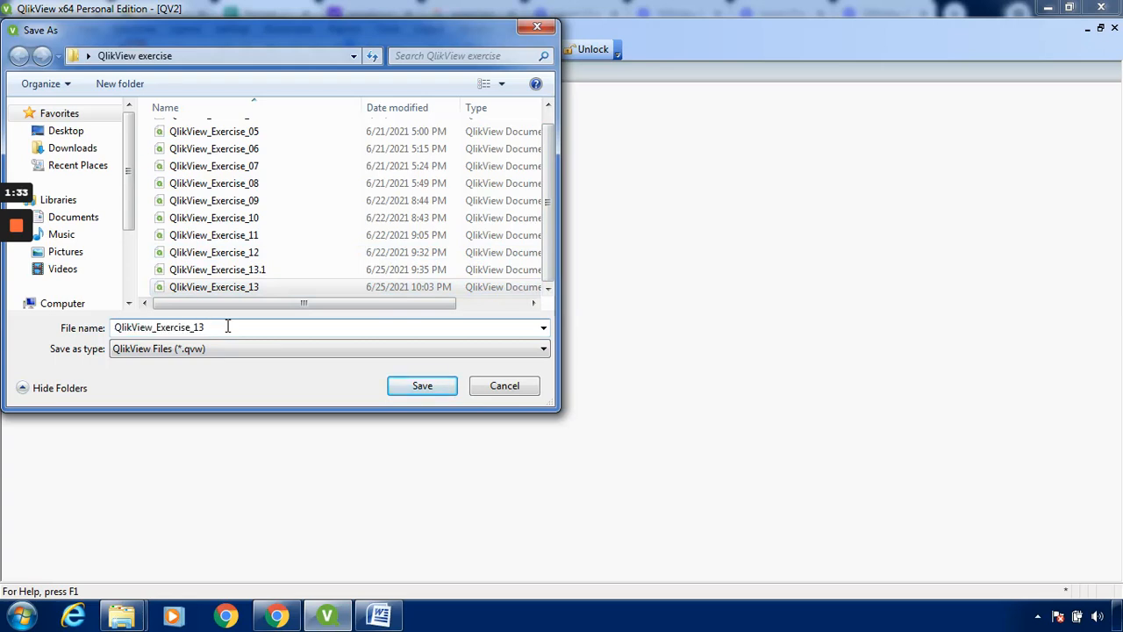
key(BackSpace)
text(4.1)
click(408, 388)
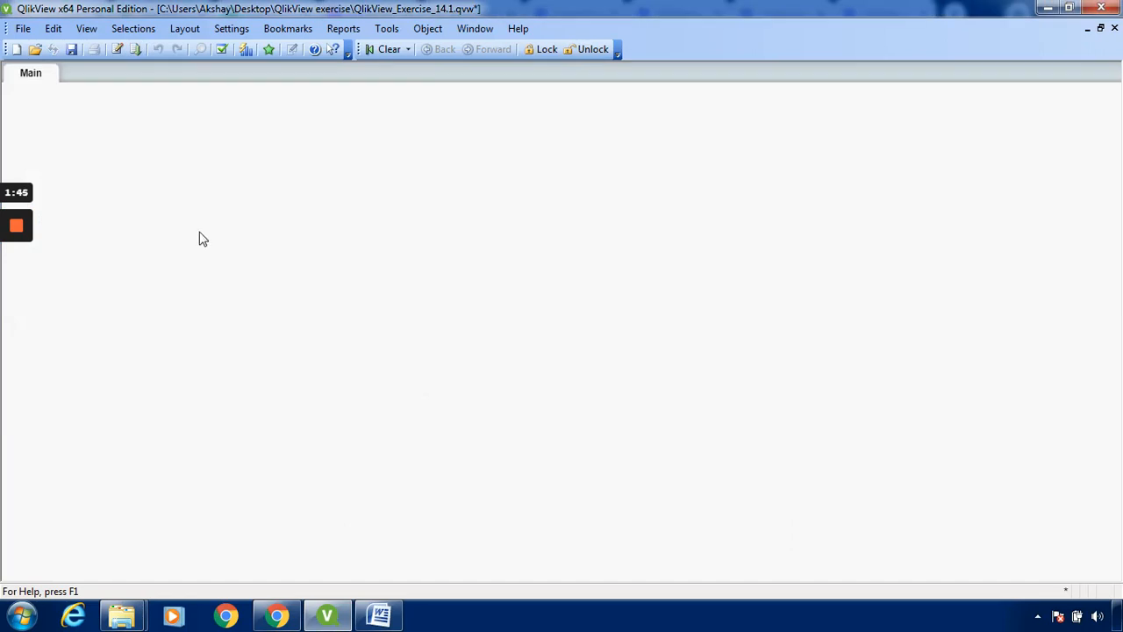
Create a new chart object on the Main sheet with Bar Chart as its type
right_click(366, 160)
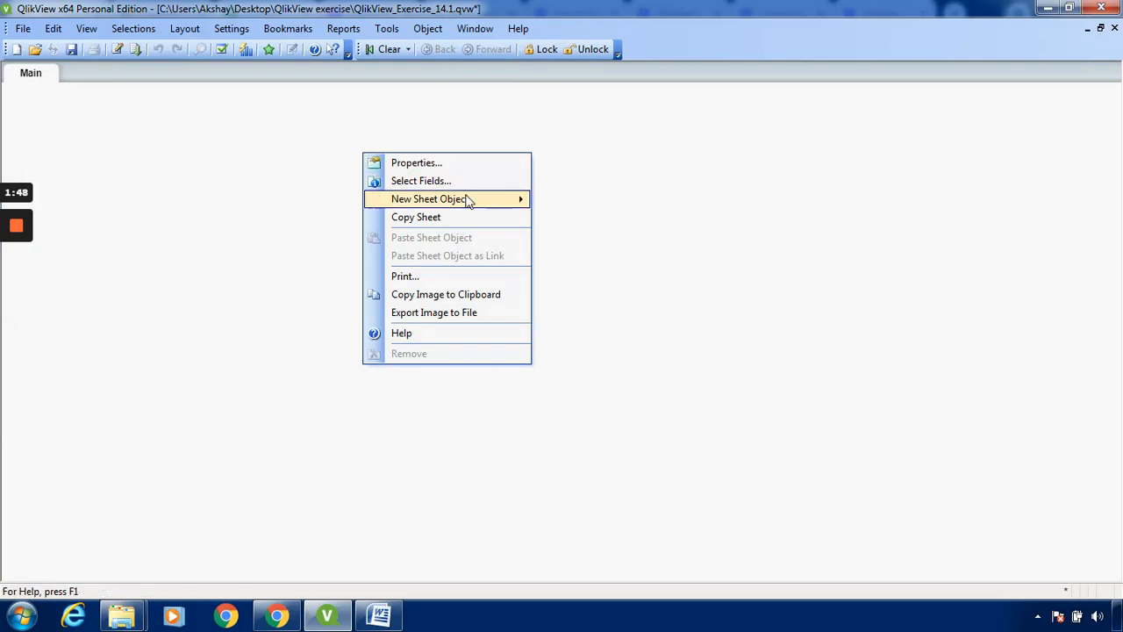
mouse_move(469, 200)
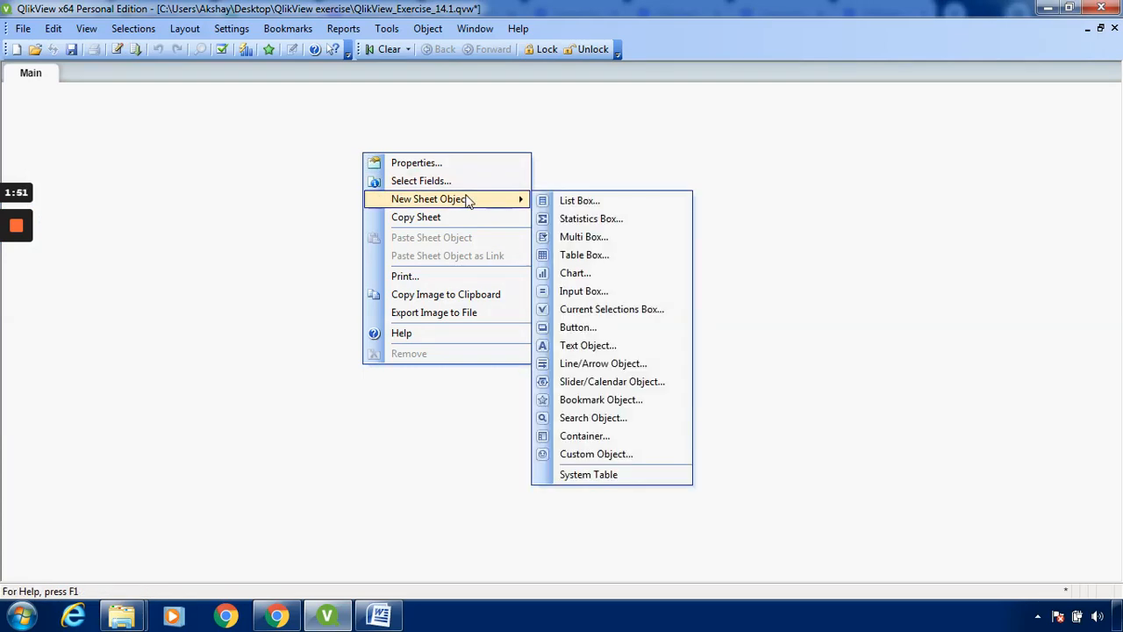
click(617, 277)
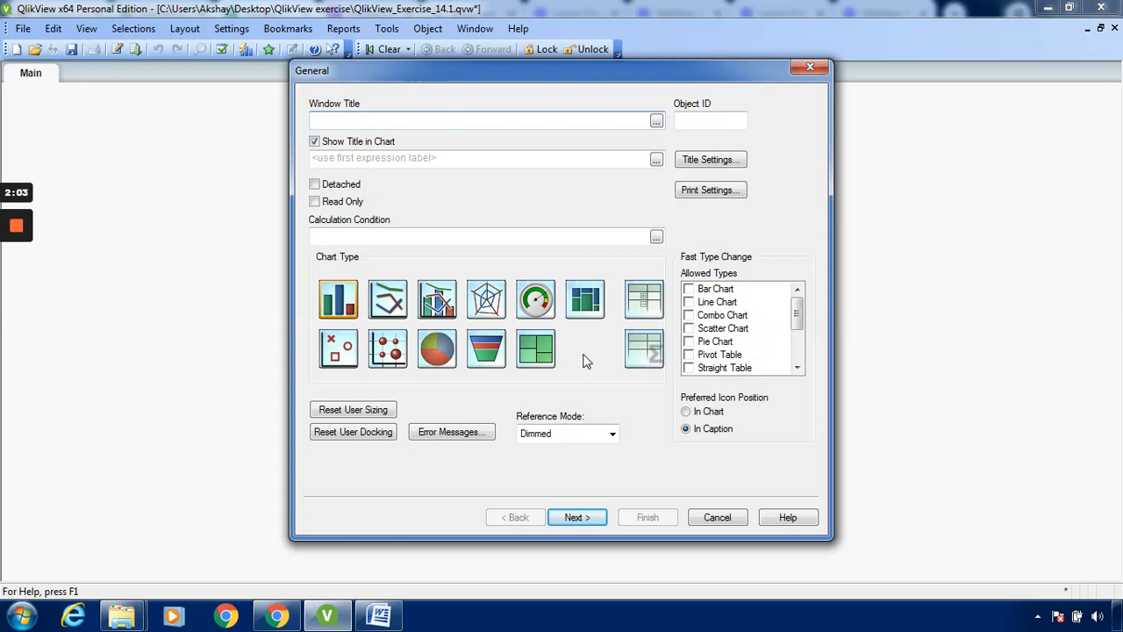
click(348, 299)
click(599, 520)
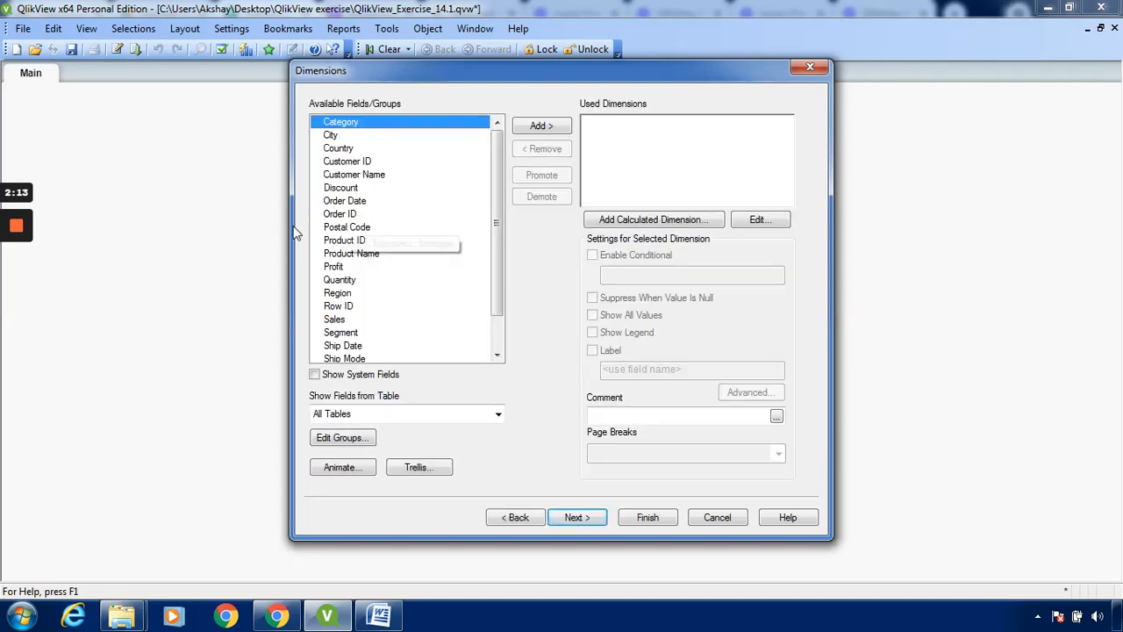
Add Region as the chart's dimension, list fields from the Orders$ table, and proceed to the expression
click(360, 295)
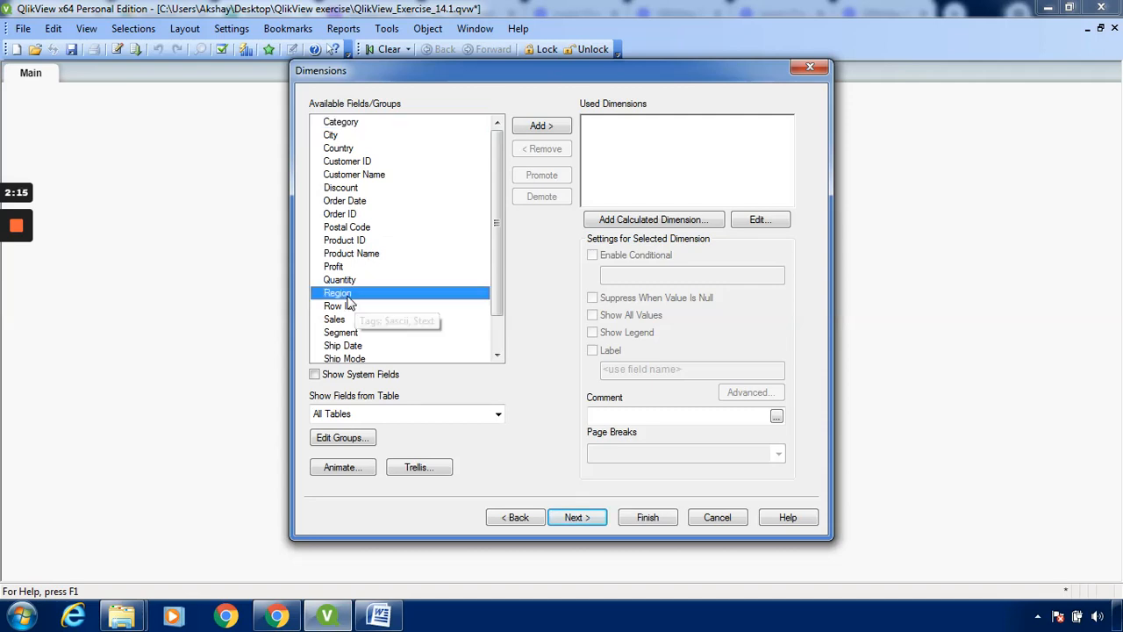
click(541, 126)
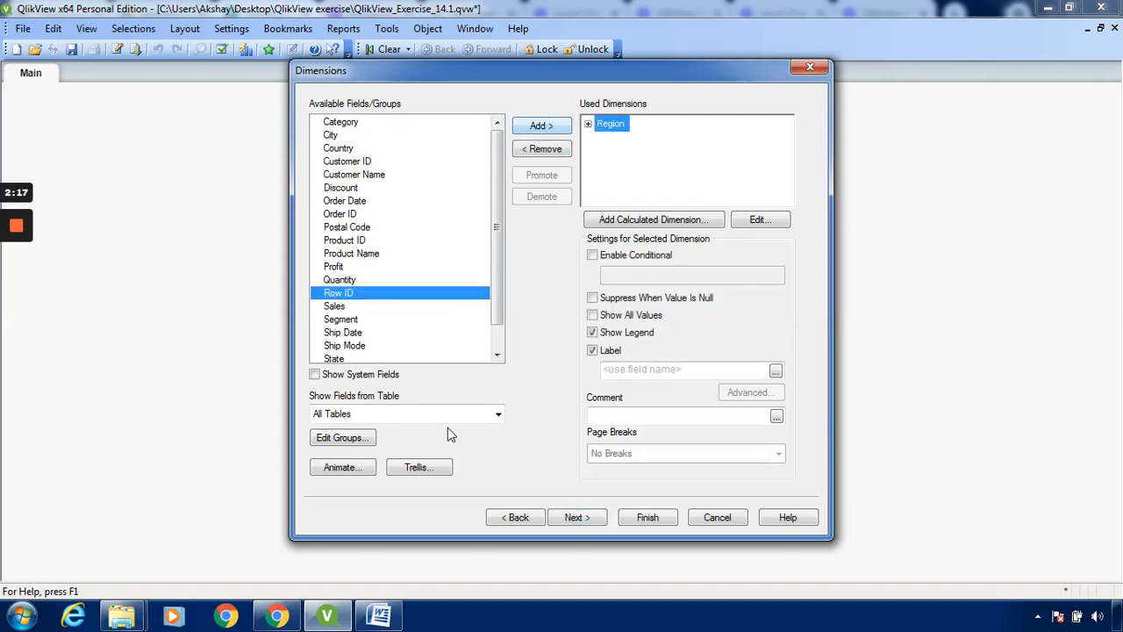
click(493, 415)
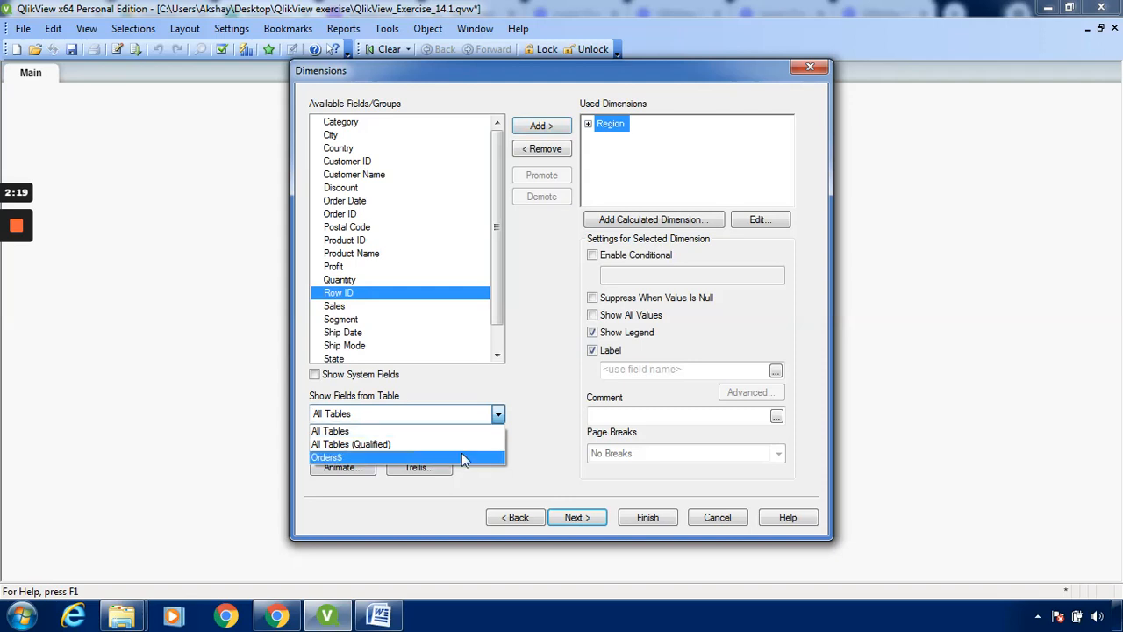
click(464, 458)
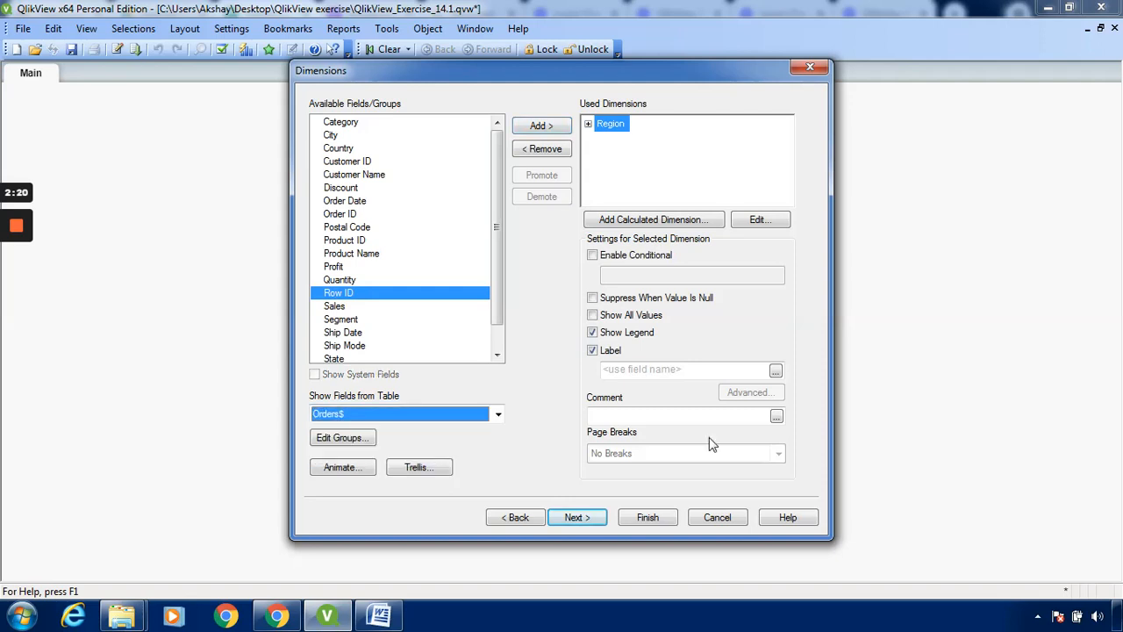
click(601, 522)
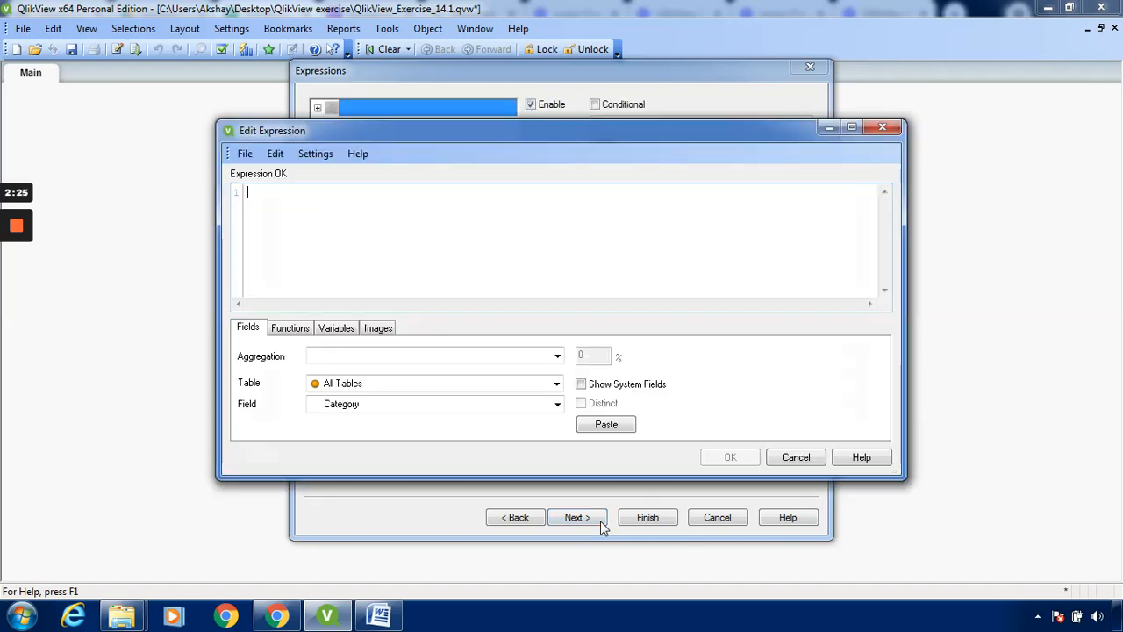
Define the chart expression as Sum (Sales), building it from the Sum aggregation and the Sales field of the Orders$ table
click(557, 357)
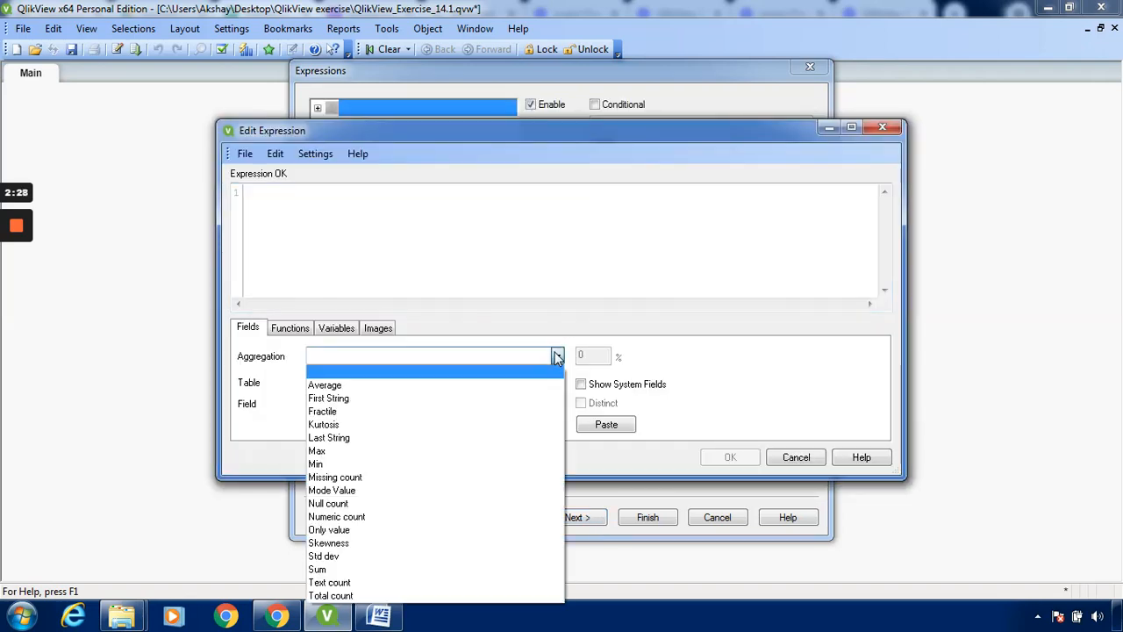
click(462, 569)
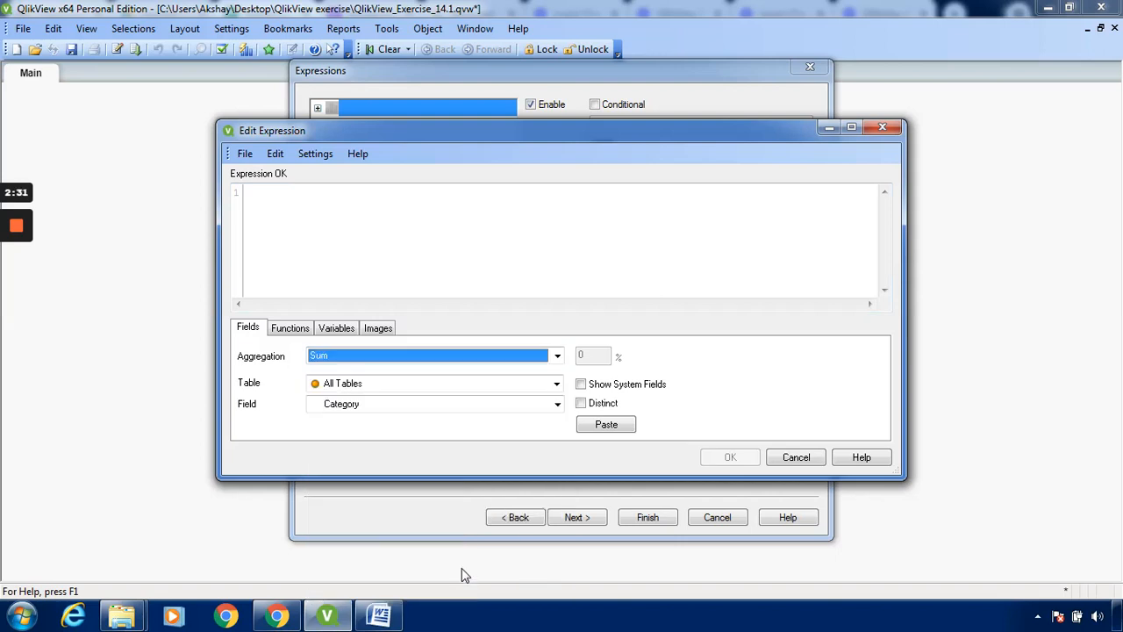
click(559, 386)
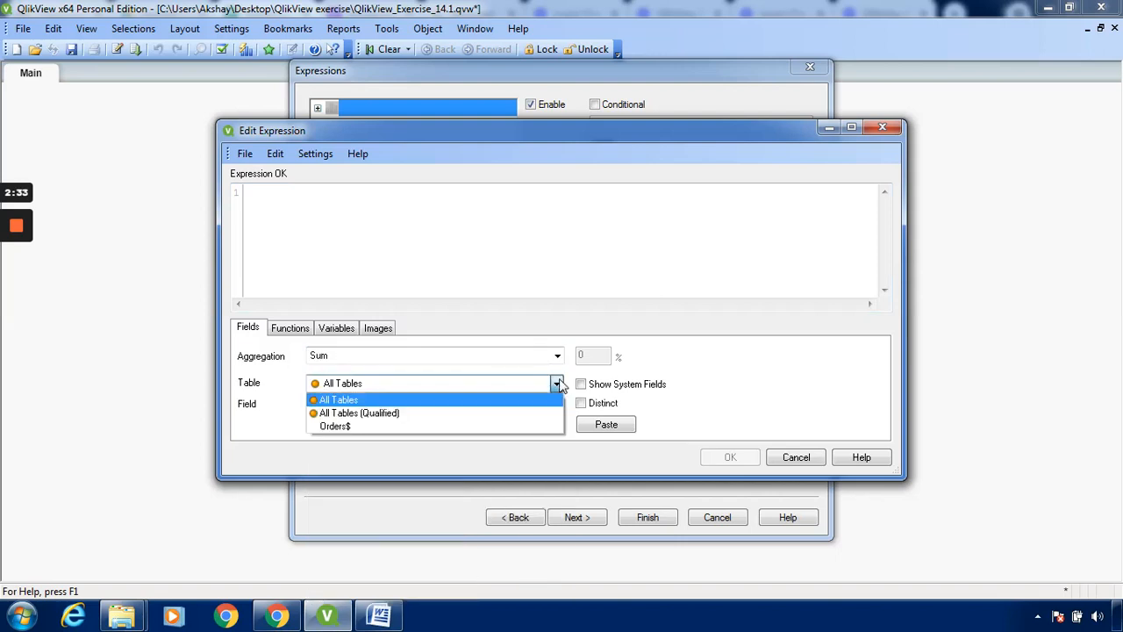
click(517, 428)
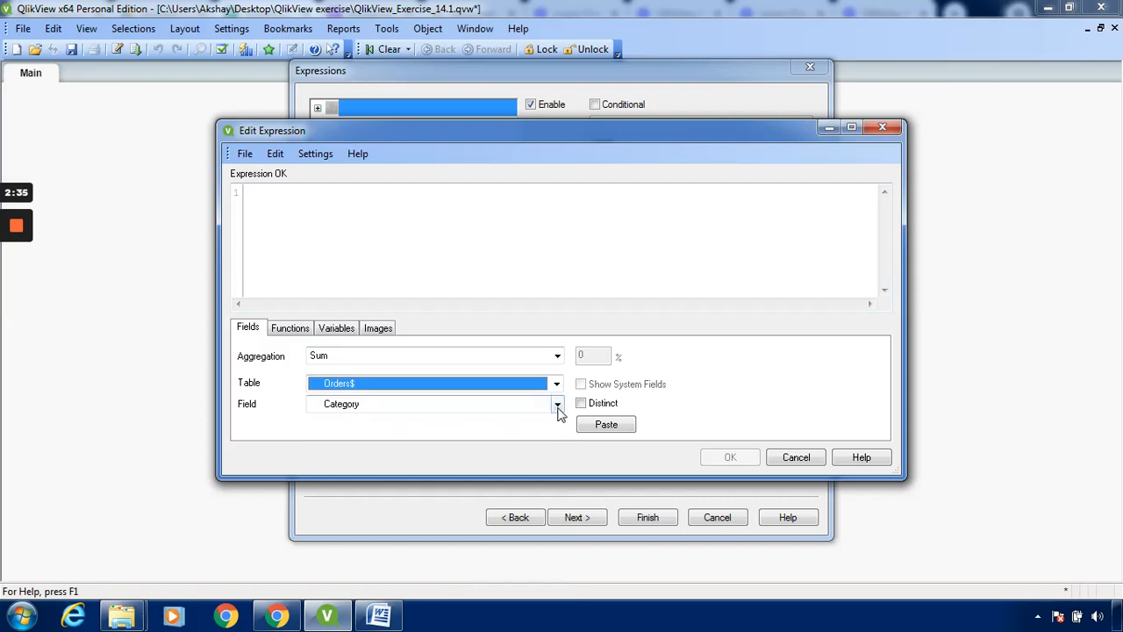
click(557, 409)
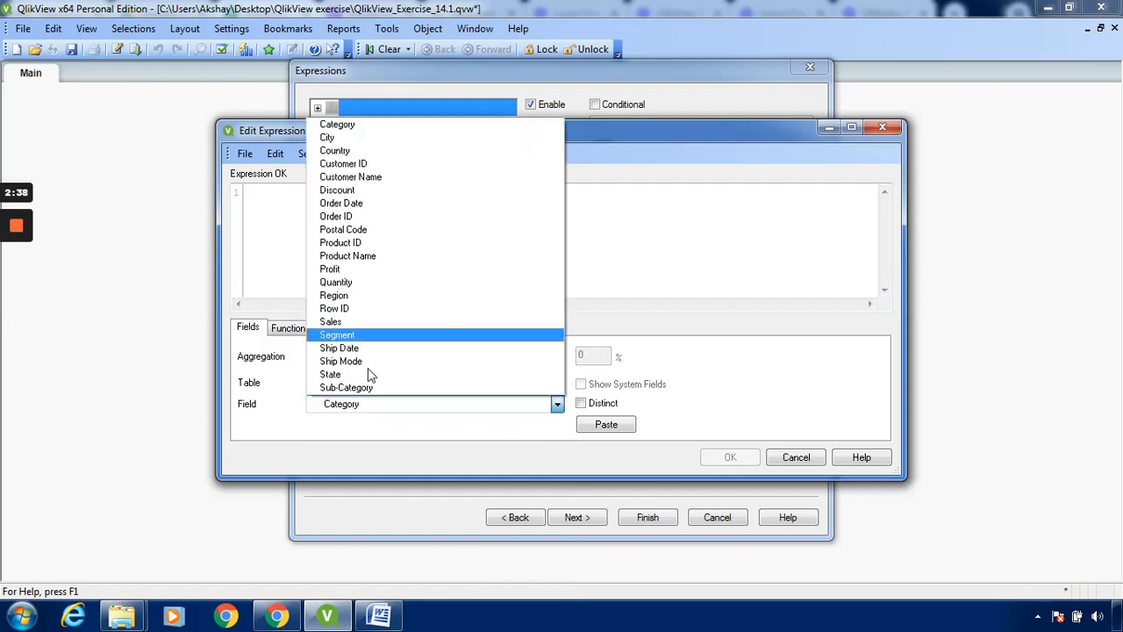
click(389, 320)
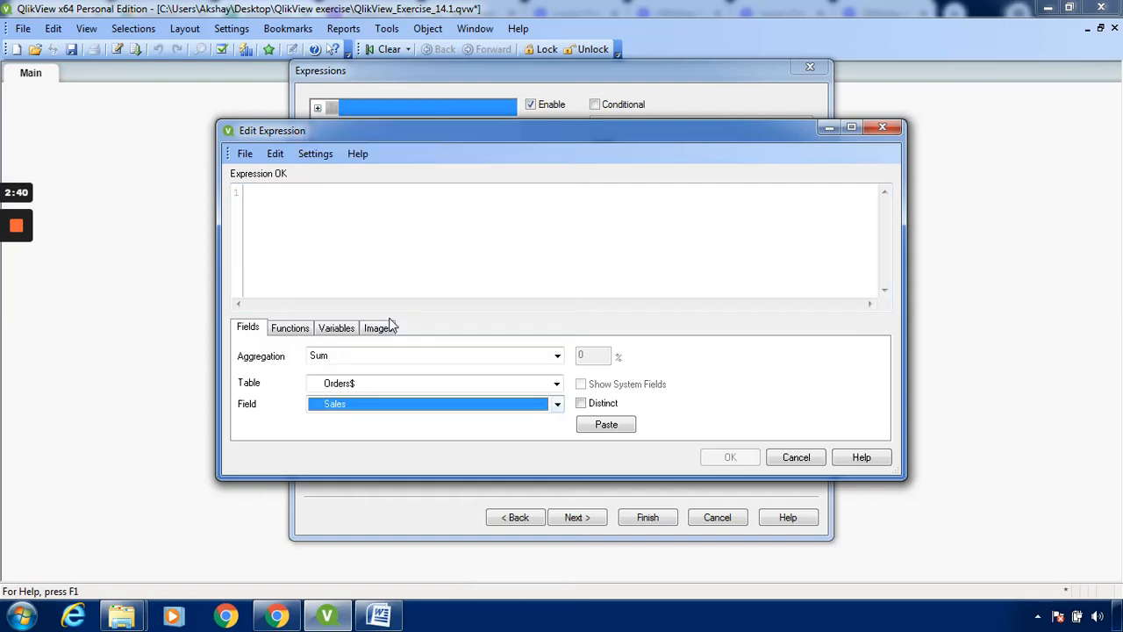
click(625, 425)
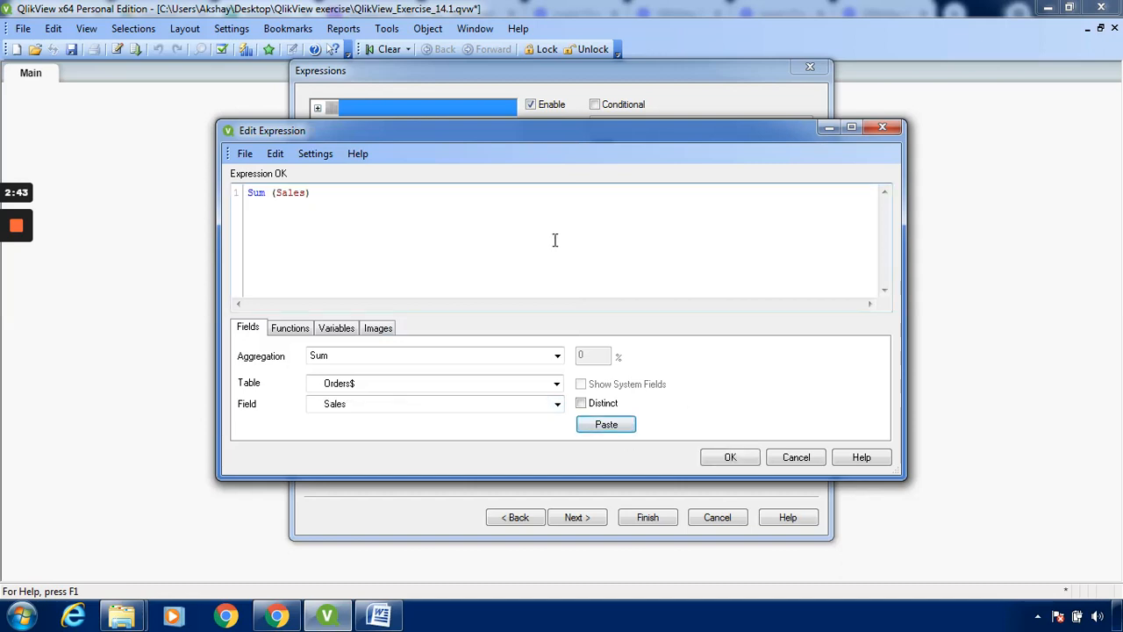
click(731, 458)
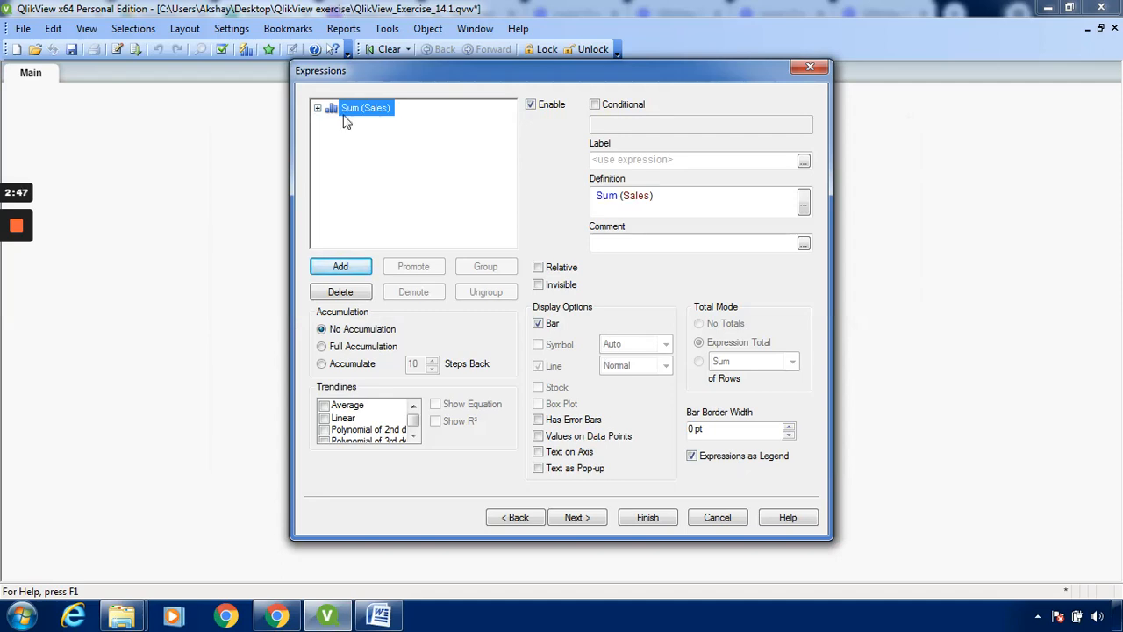
Keep the default sort, style, presentation and axes settings, and enable the Multicolored option for the chart's bars
click(577, 518)
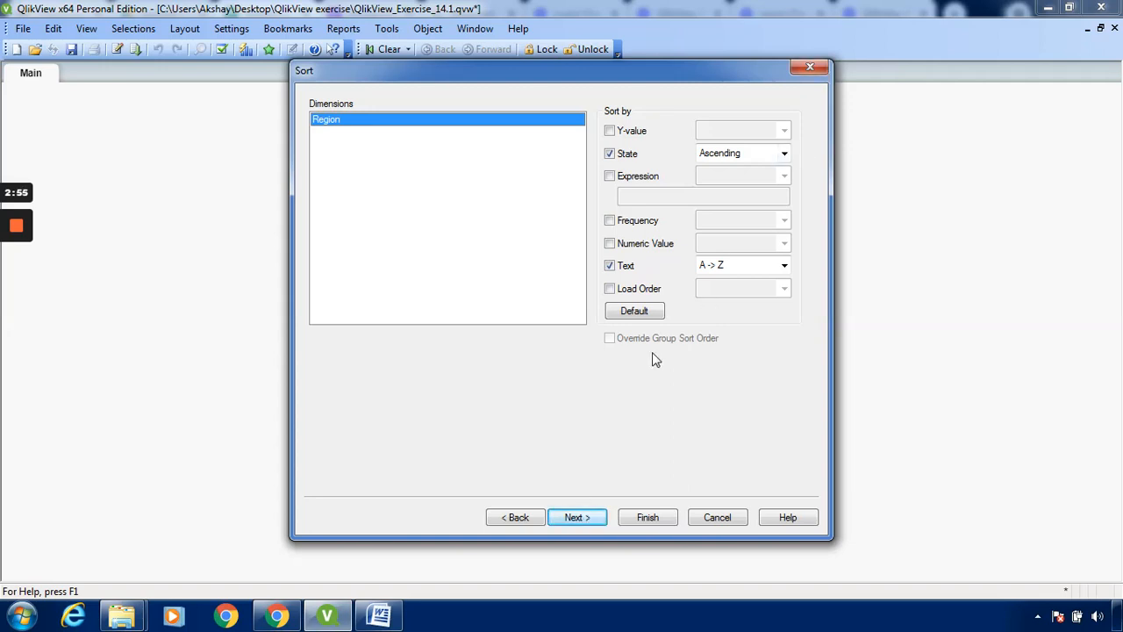
click(588, 518)
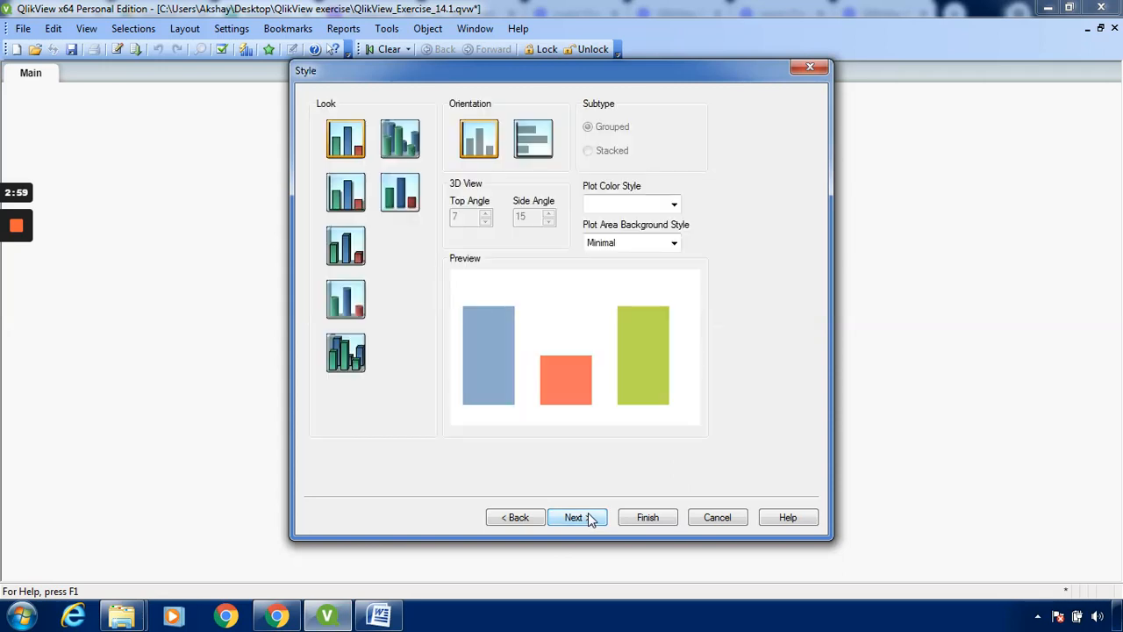
click(589, 517)
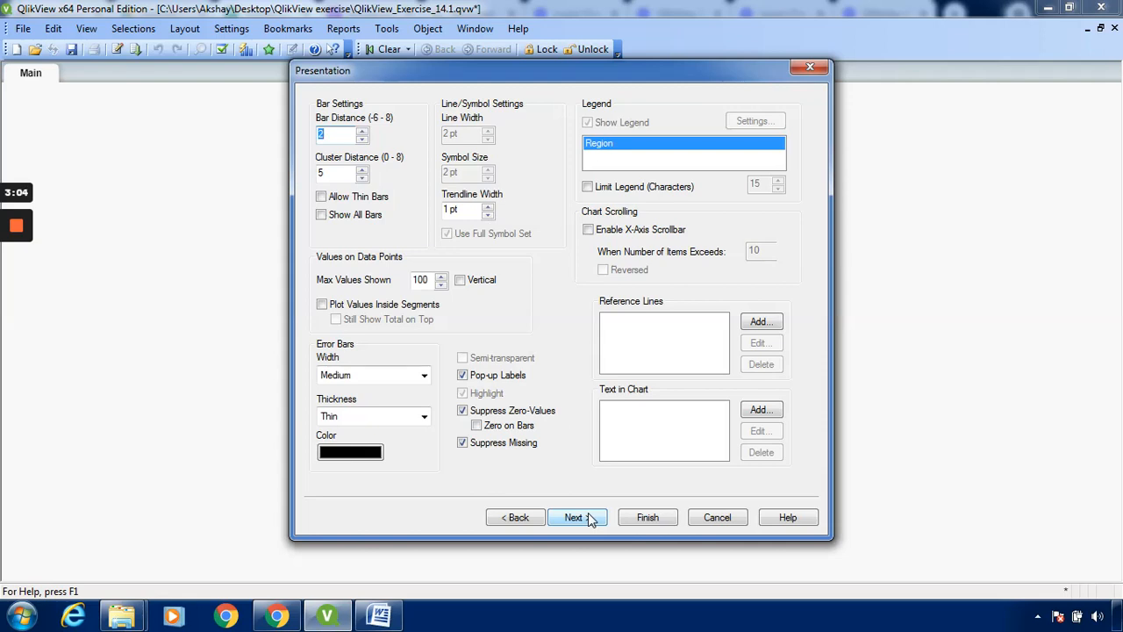
click(588, 517)
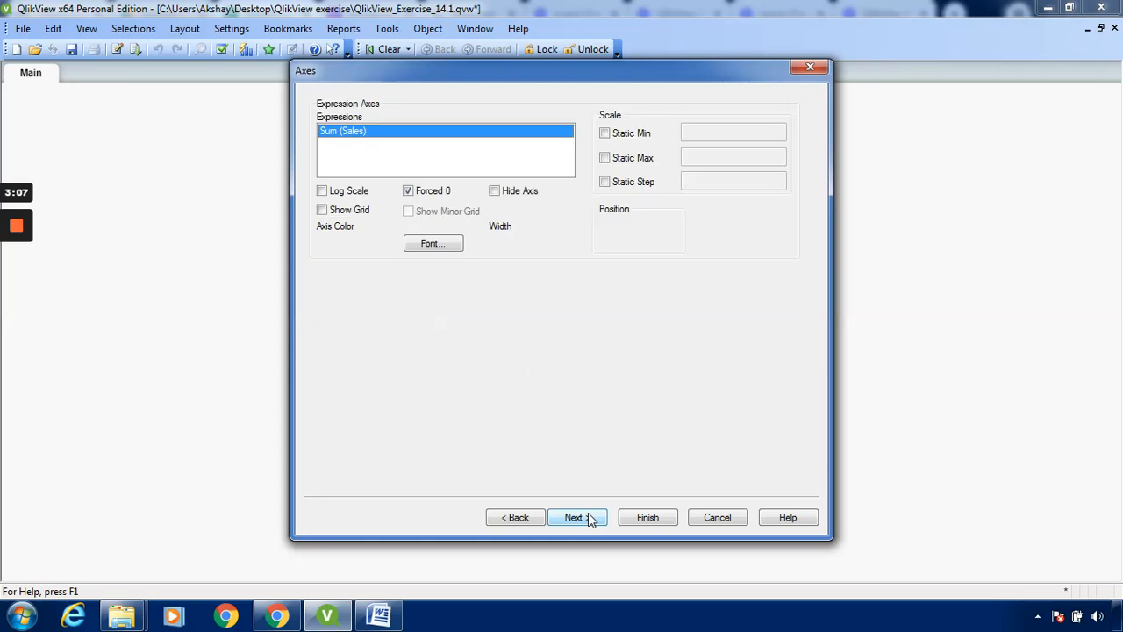
click(589, 517)
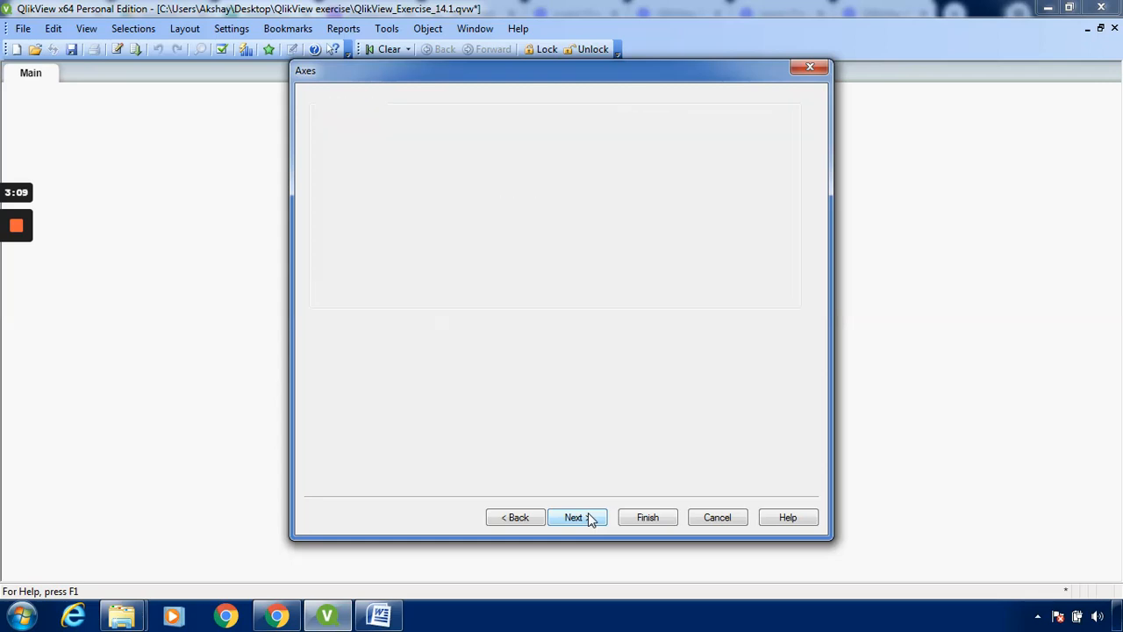
click(593, 118)
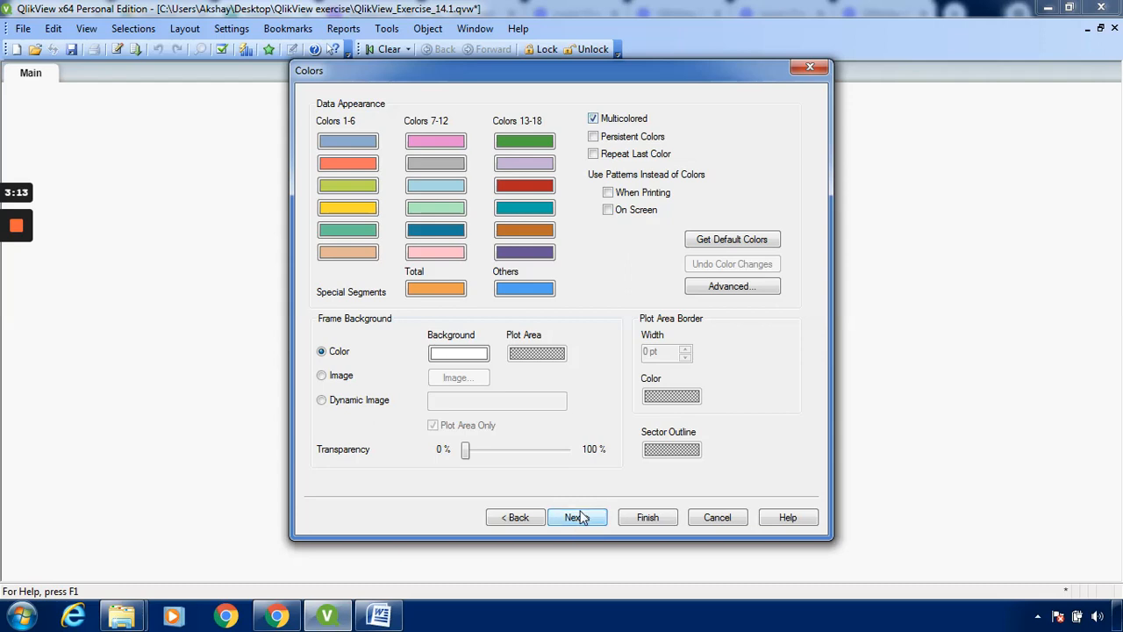
Accept the default number, font, layout and caption settings and finish creating the bar chart
click(579, 518)
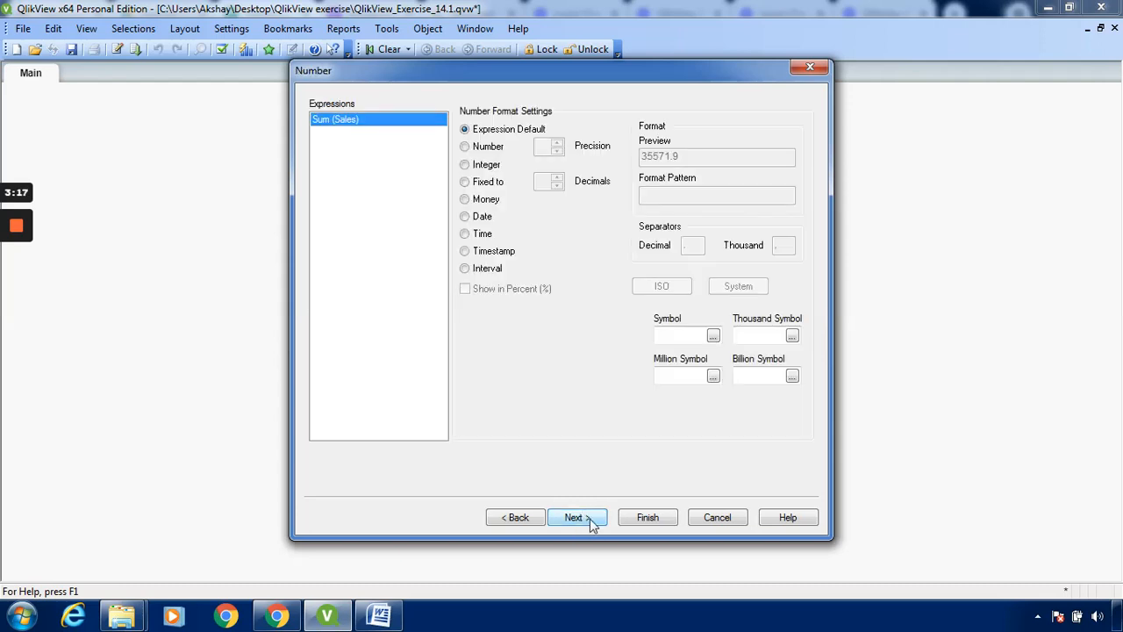
click(591, 520)
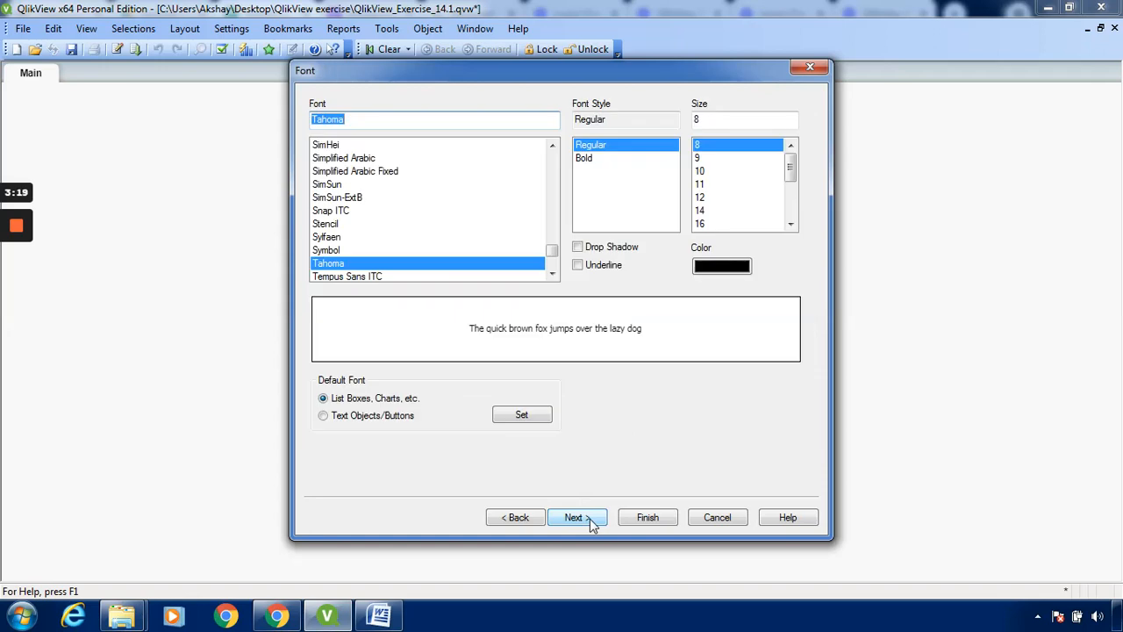
click(589, 519)
click(590, 518)
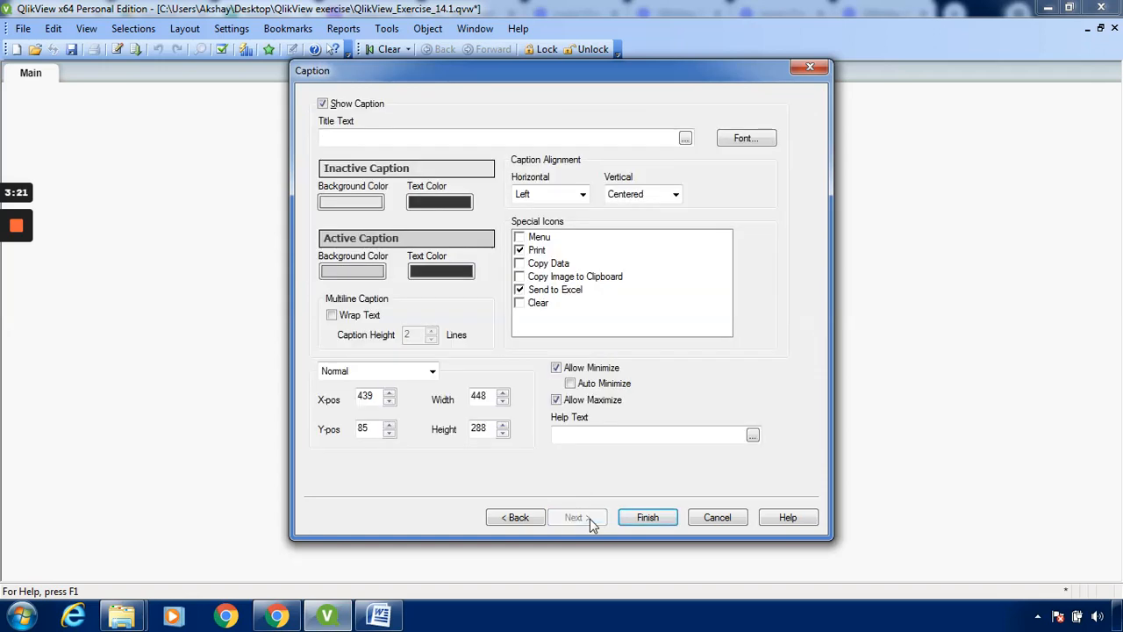
click(646, 517)
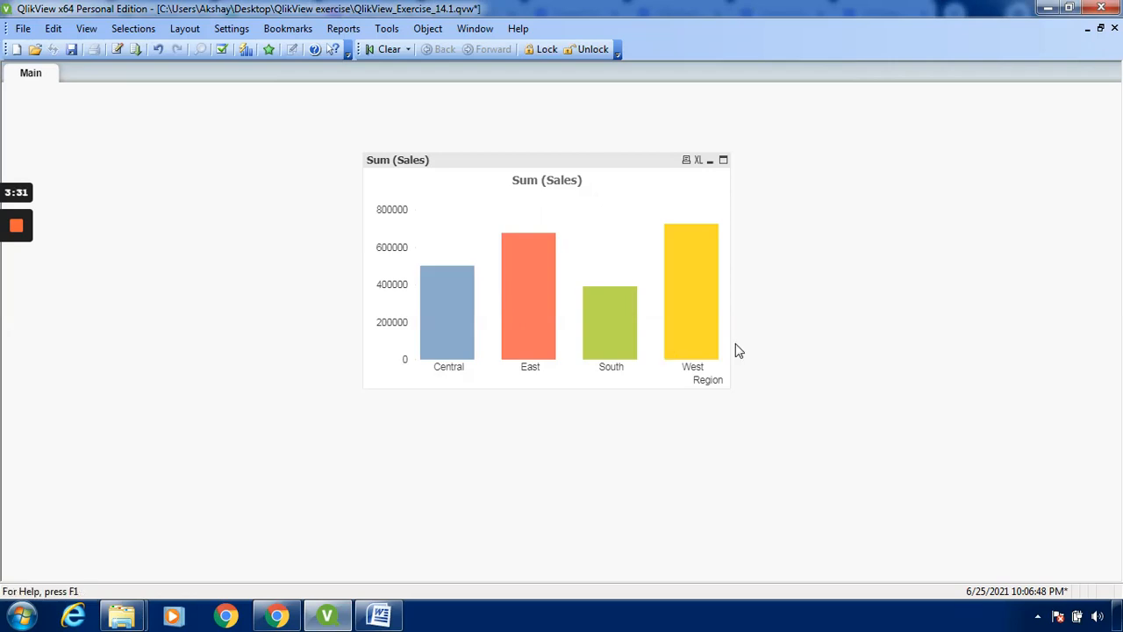
Enable Text on Axis for the Sum (Sales) expression in the bar chart's properties and apply the change
mouse_move(704, 300)
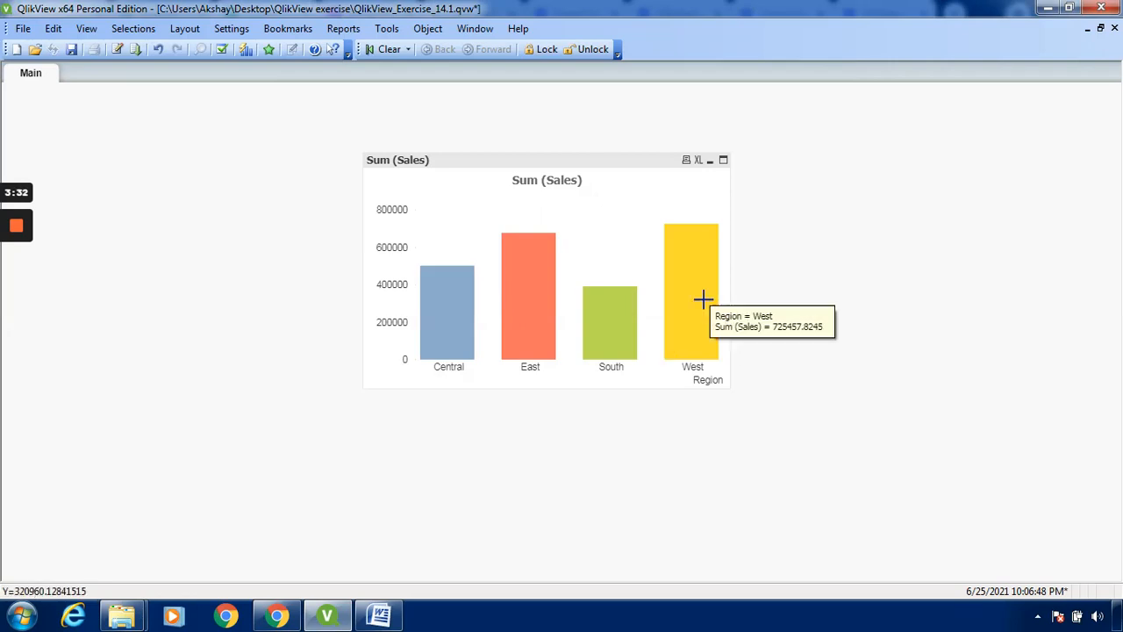
right_click(651, 213)
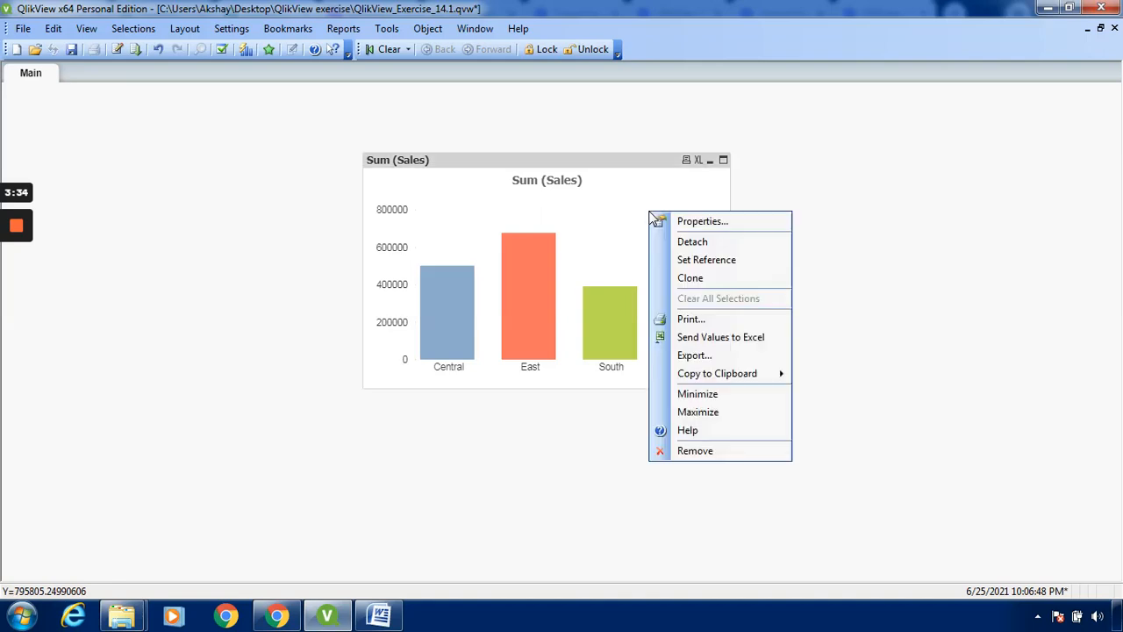
click(698, 222)
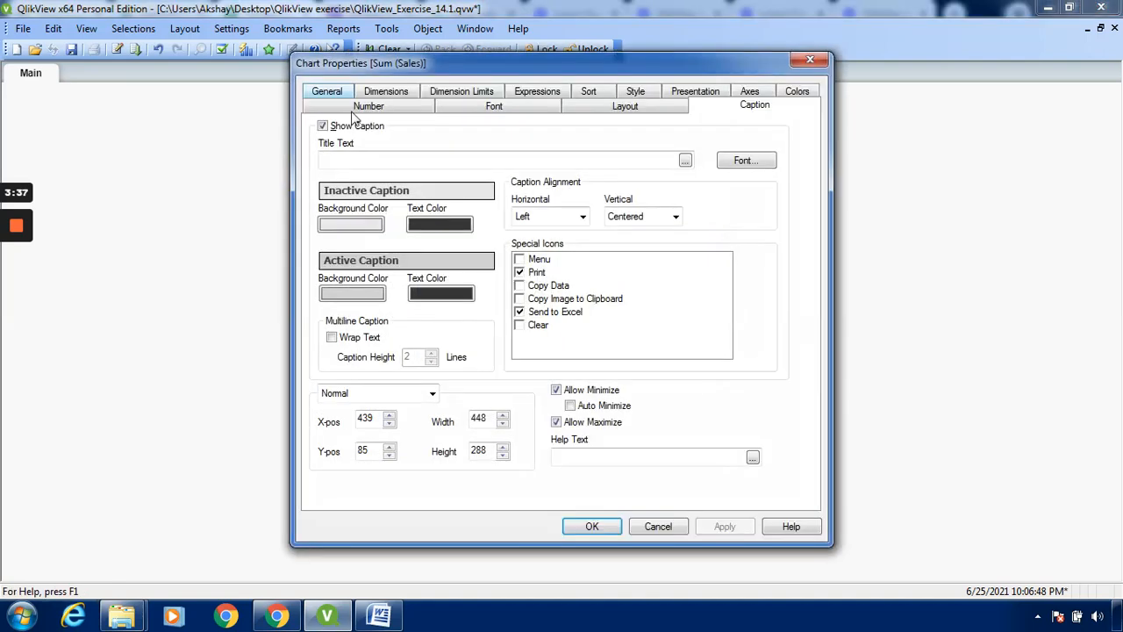
click(539, 91)
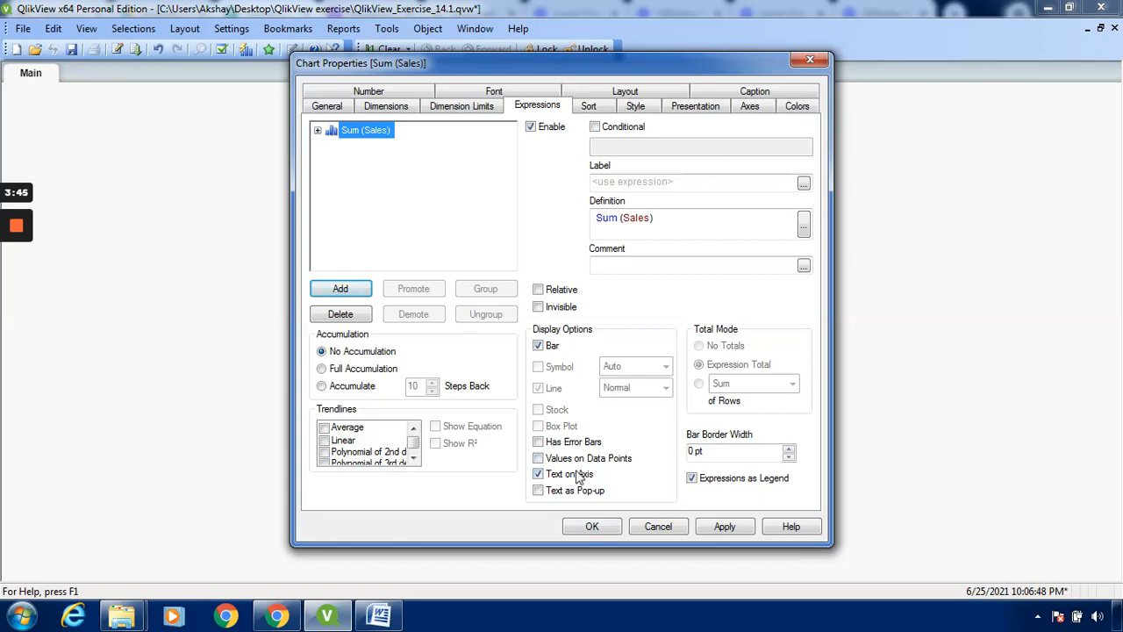
click(734, 525)
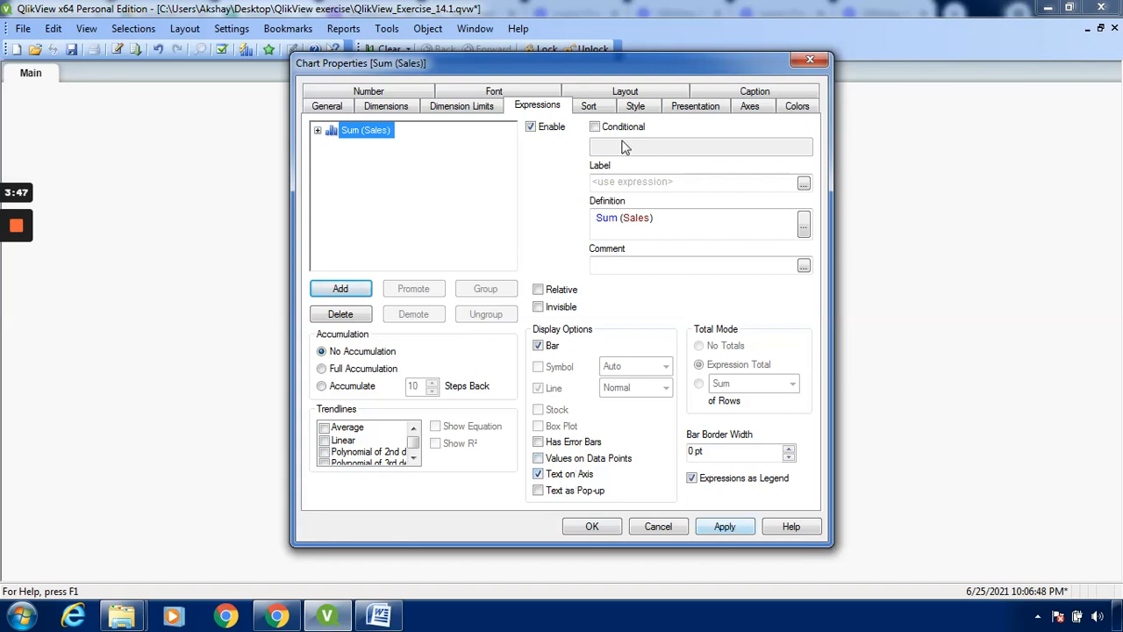
drag(634, 59, 940, 74)
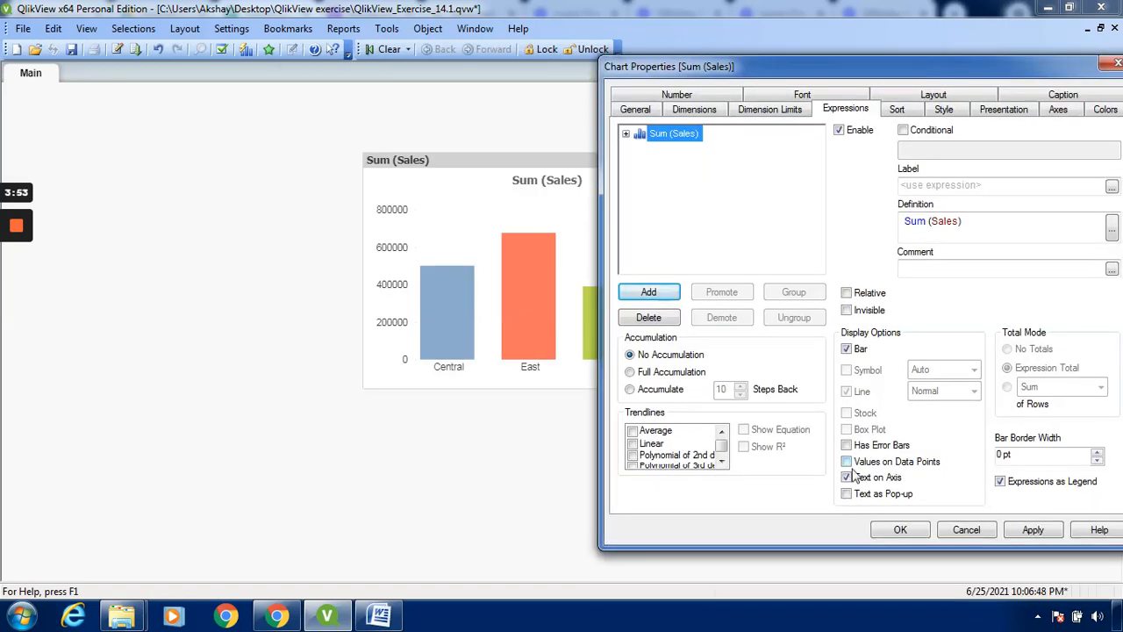
click(1034, 529)
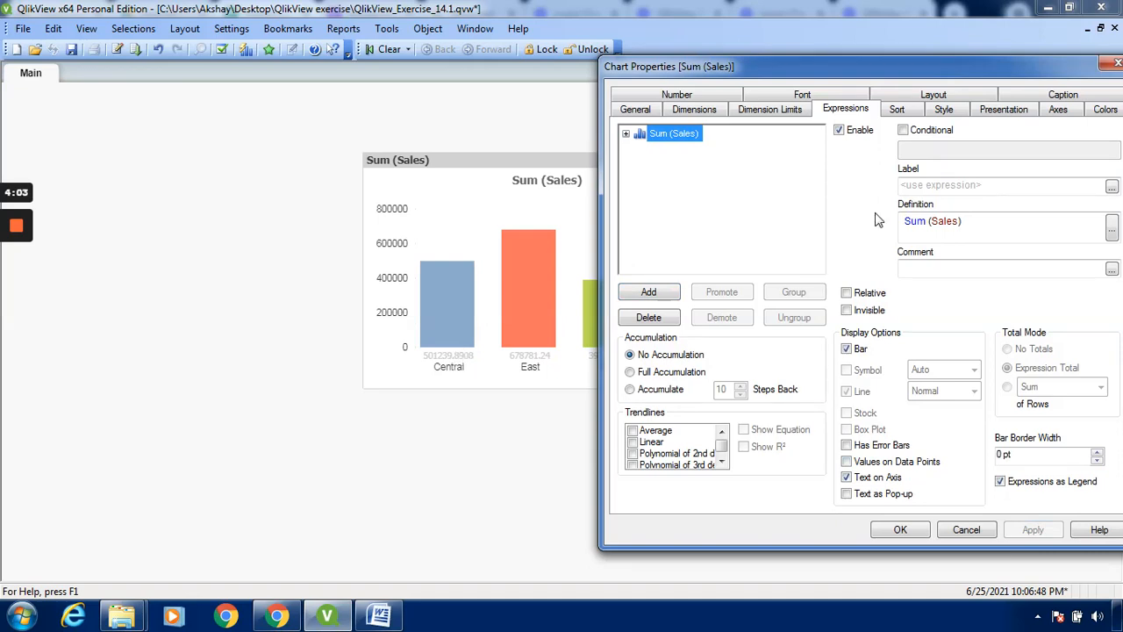
click(914, 530)
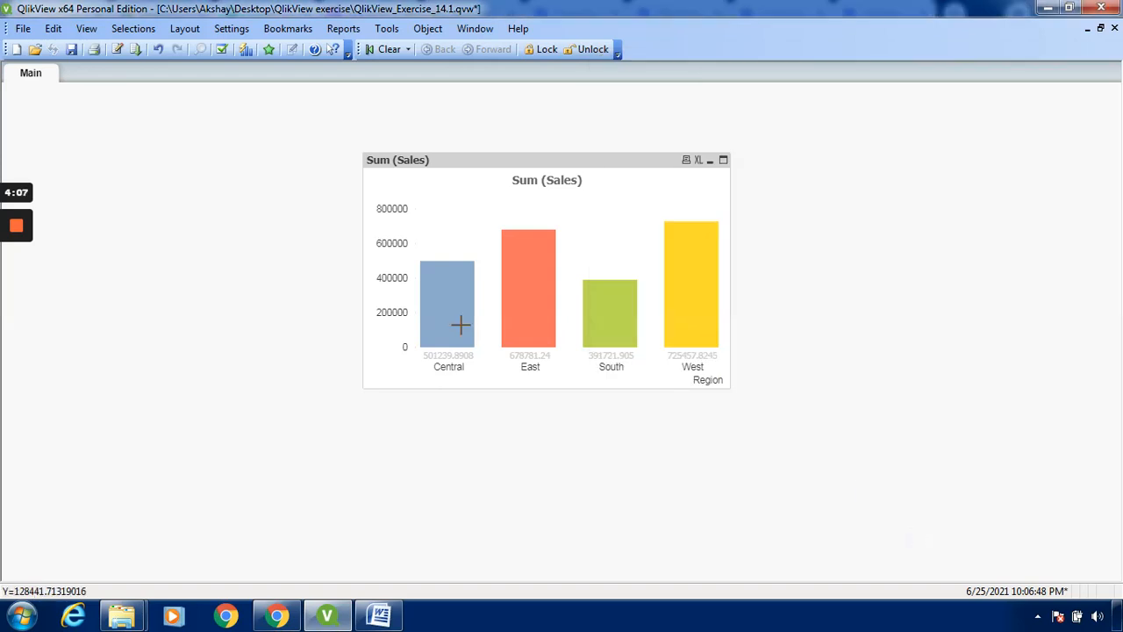
mouse_move(460, 326)
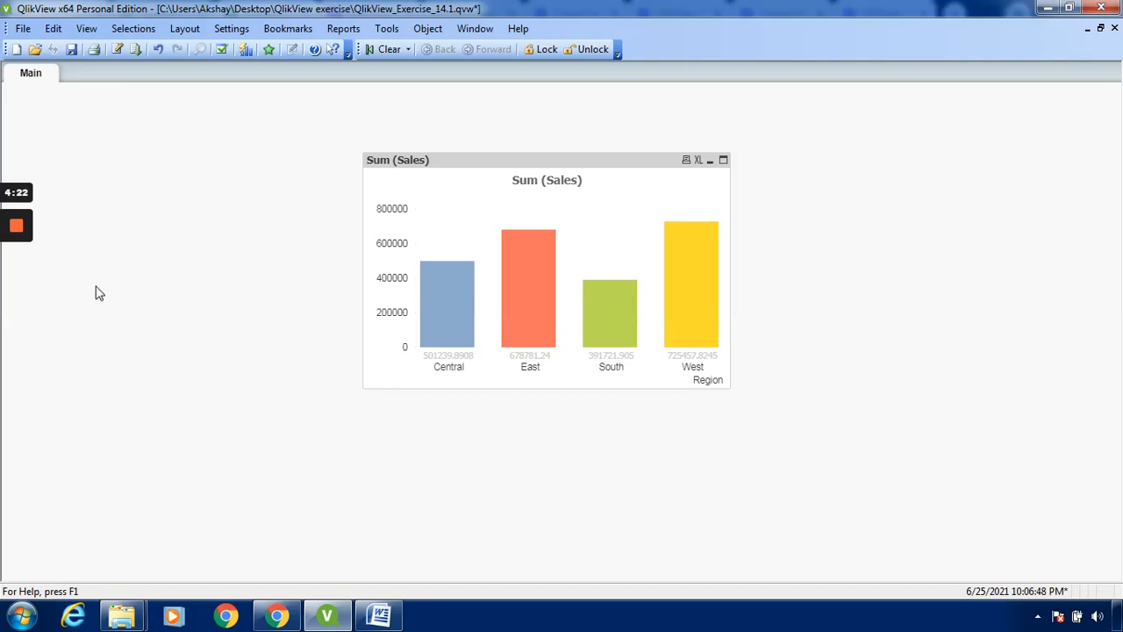
mouse_move(13, 233)
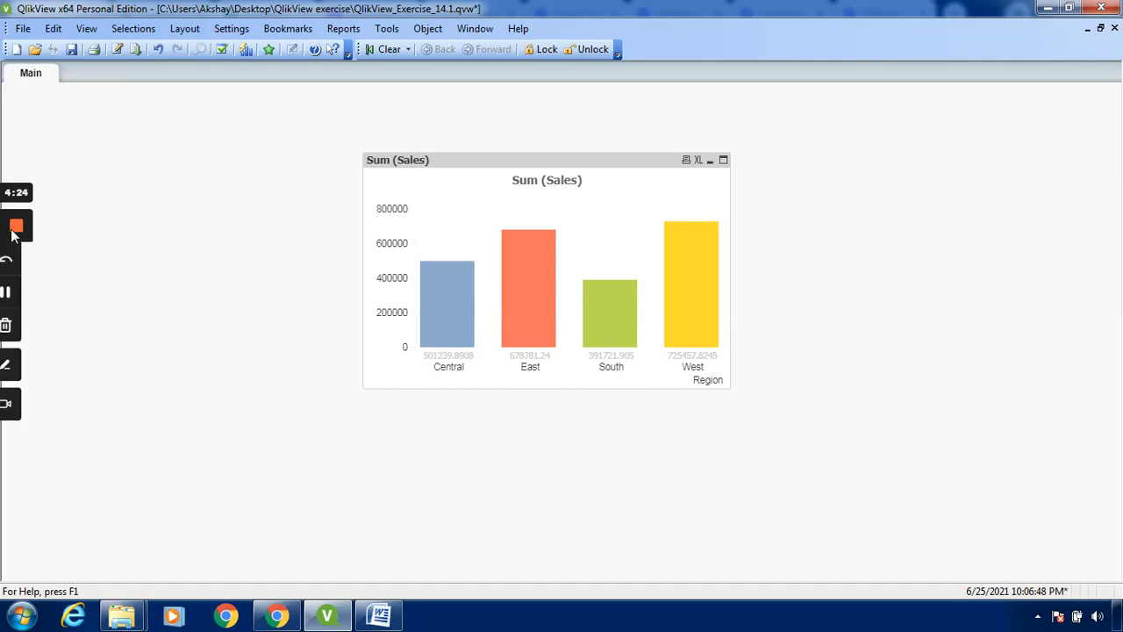